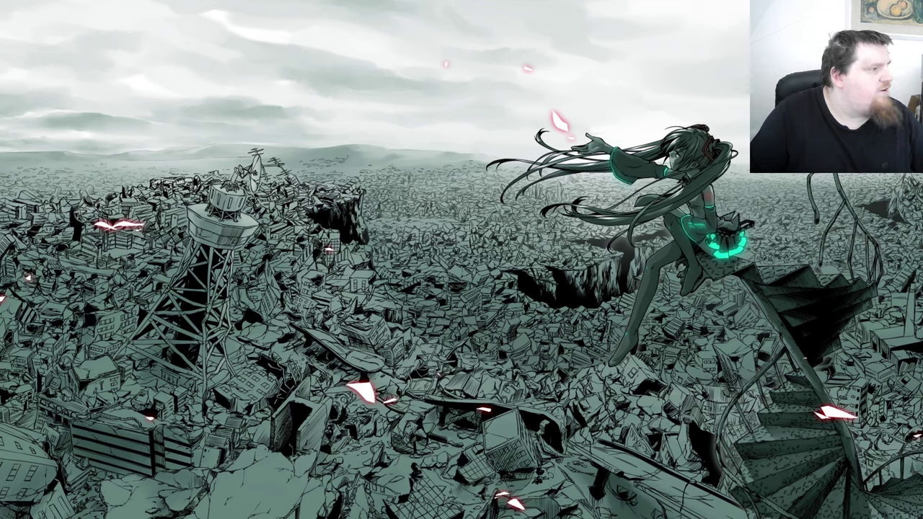
Drag the Dolphin Videos window in from the right edge and settle it toward the upper left.
drag(922, 91, 443, 98)
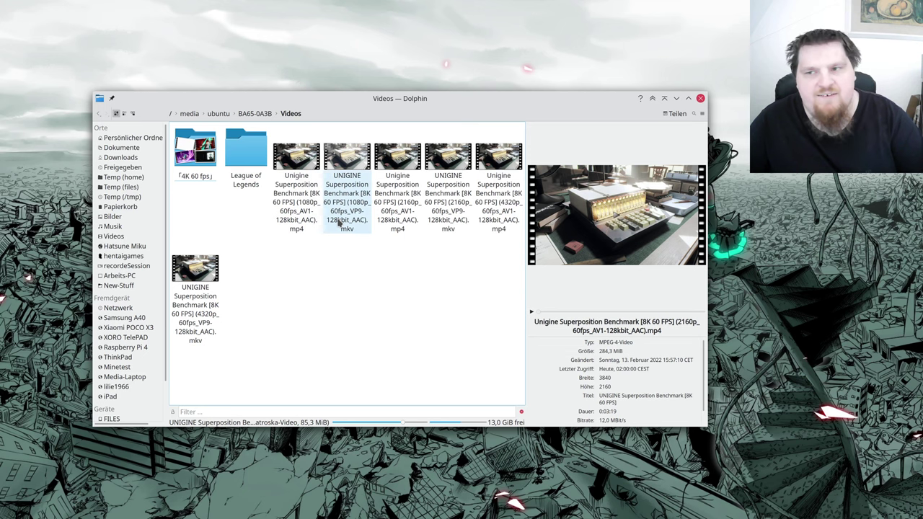
drag(339, 223, 351, 195)
drag(692, 372, 669, 347)
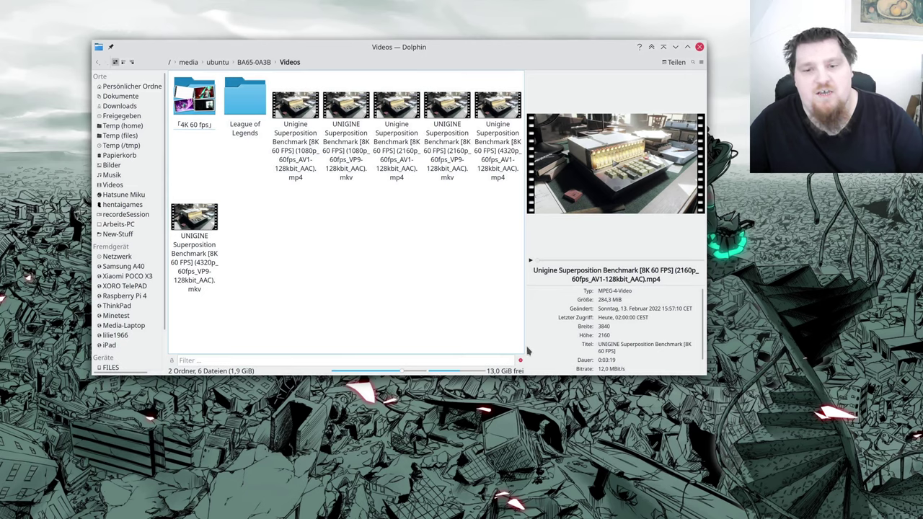
drag(525, 350, 459, 51)
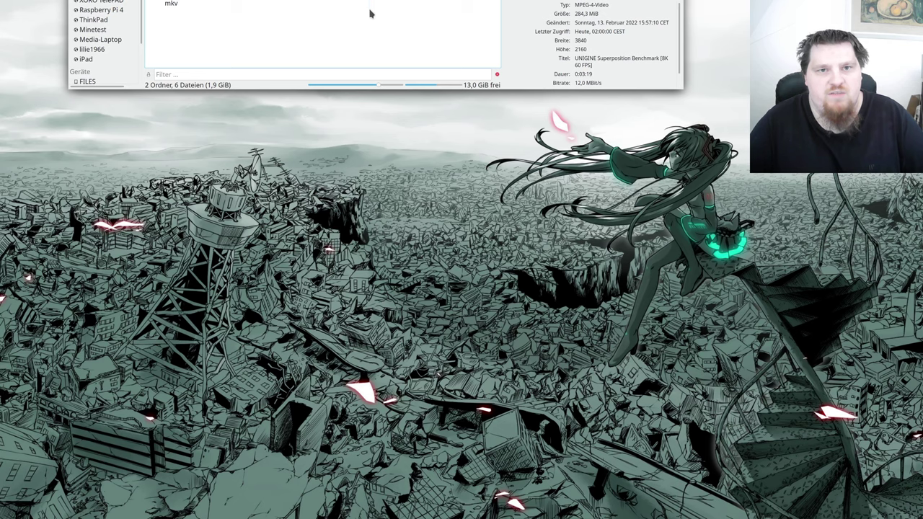
drag(514, 16, 511, 36)
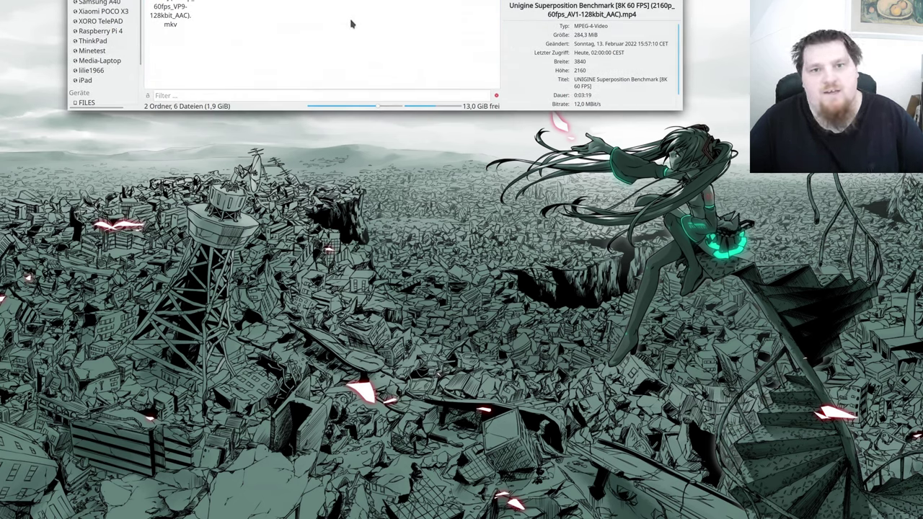
drag(351, 10, 381, 303)
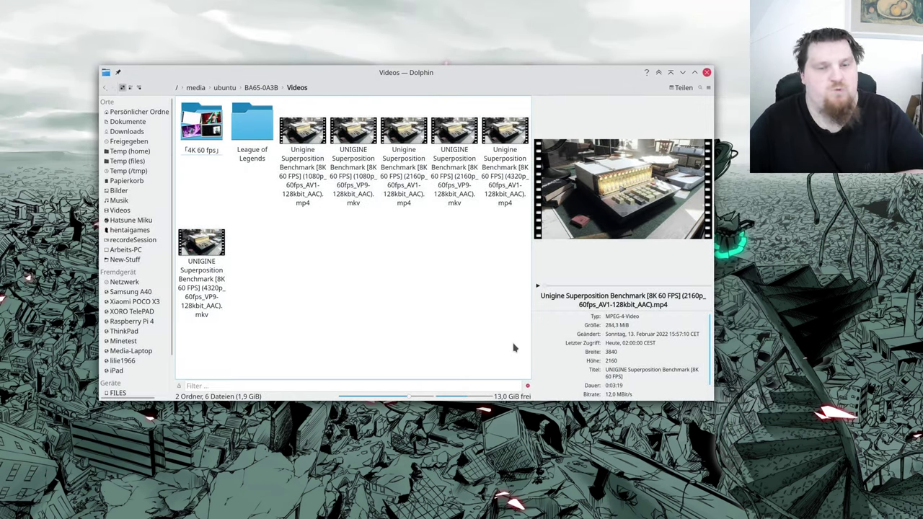
drag(471, 75, 443, 33)
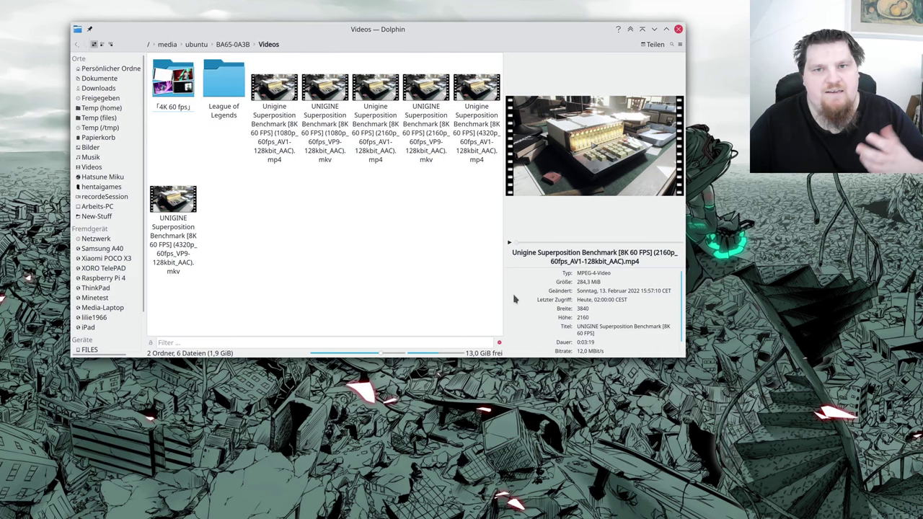
drag(526, 338, 274, 134)
Deselect the five video files, shift the Videos window left, then minimize it with Super+Page Down.
click(303, 221)
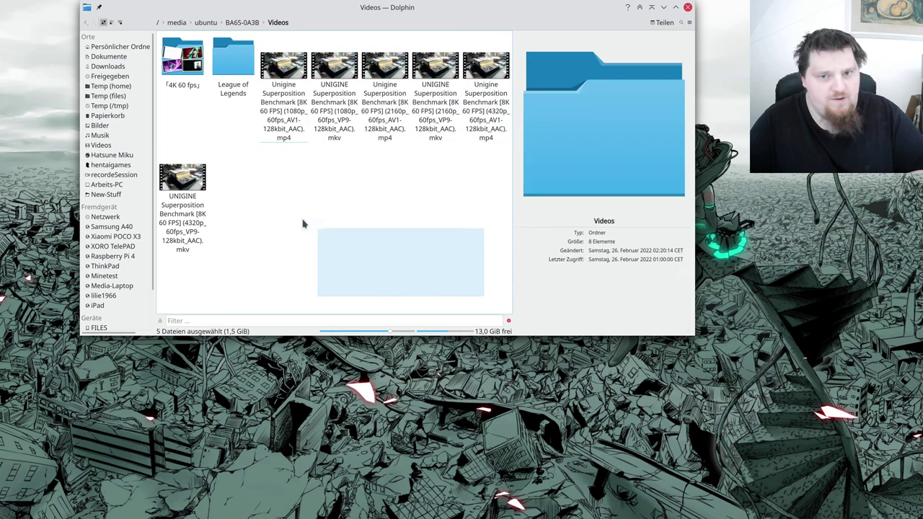
drag(534, 304, 675, 362)
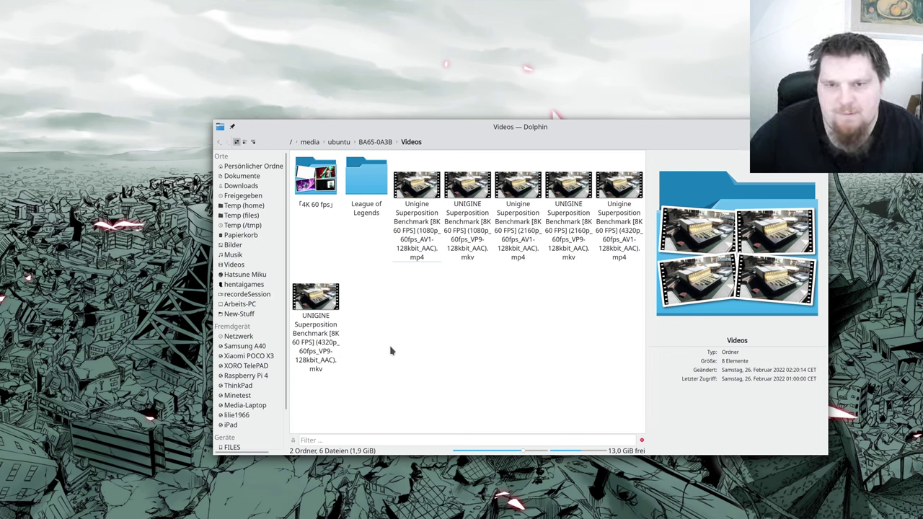
drag(545, 389, 323, 255)
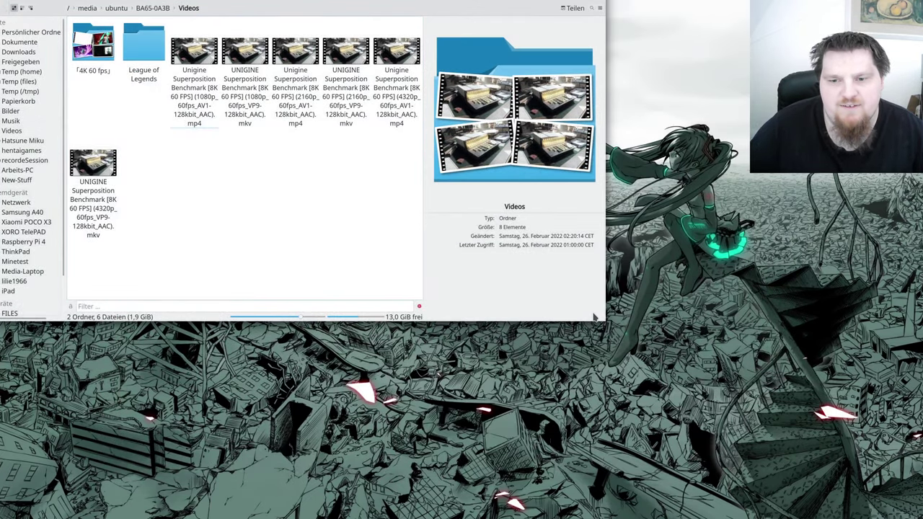
drag(594, 316, 366, 330)
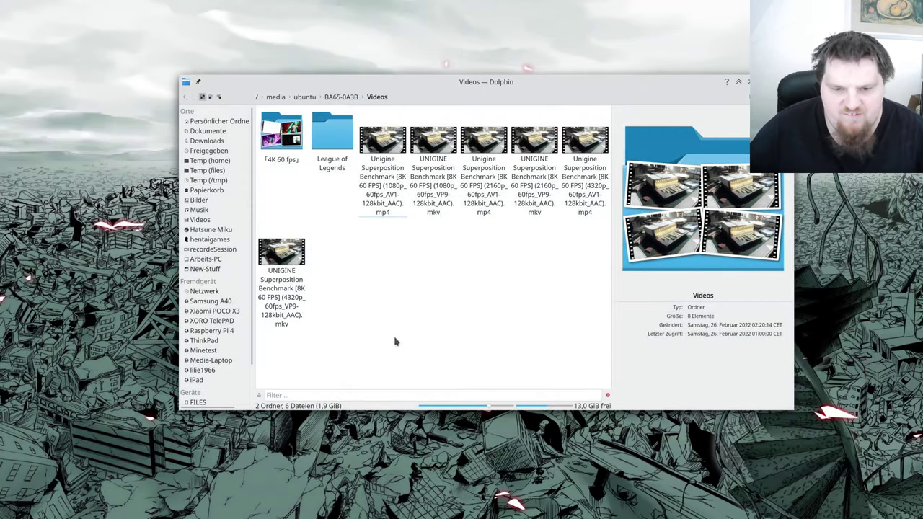
key(super+Page_Down)
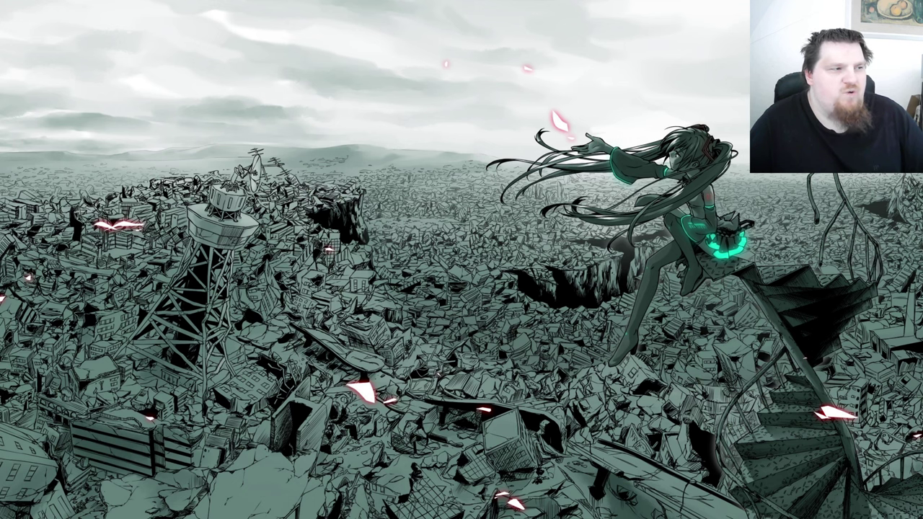
Restore the Videos window with Super+E and position it left of centre near the top.
key(super+e)
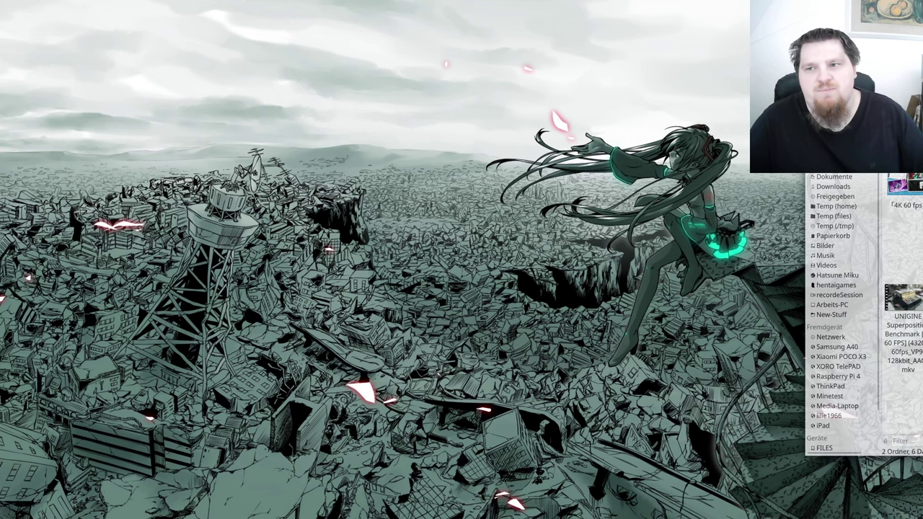
drag(657, 146, 376, 83)
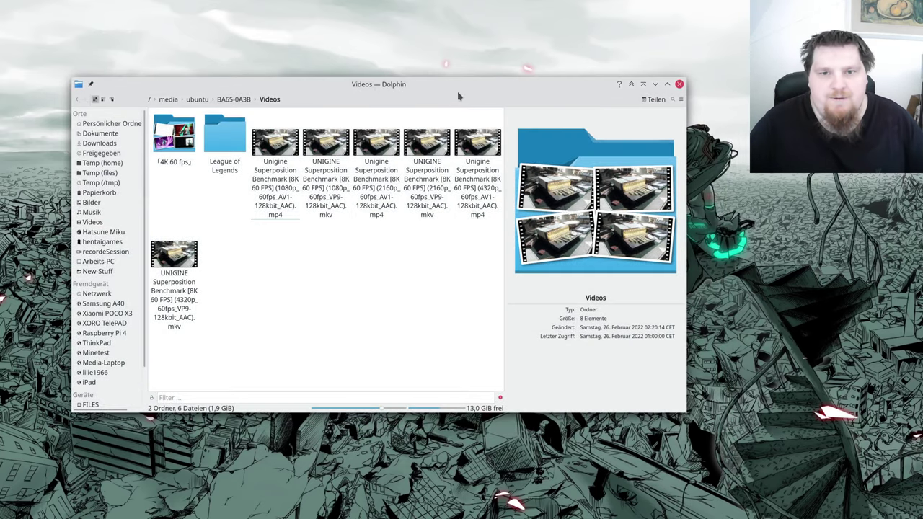
drag(457, 90, 461, 105)
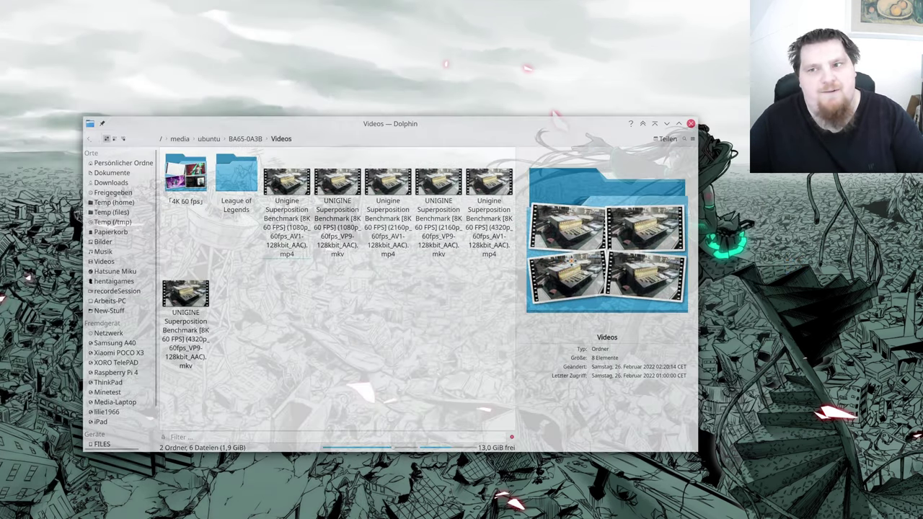
drag(390, 123, 370, 119)
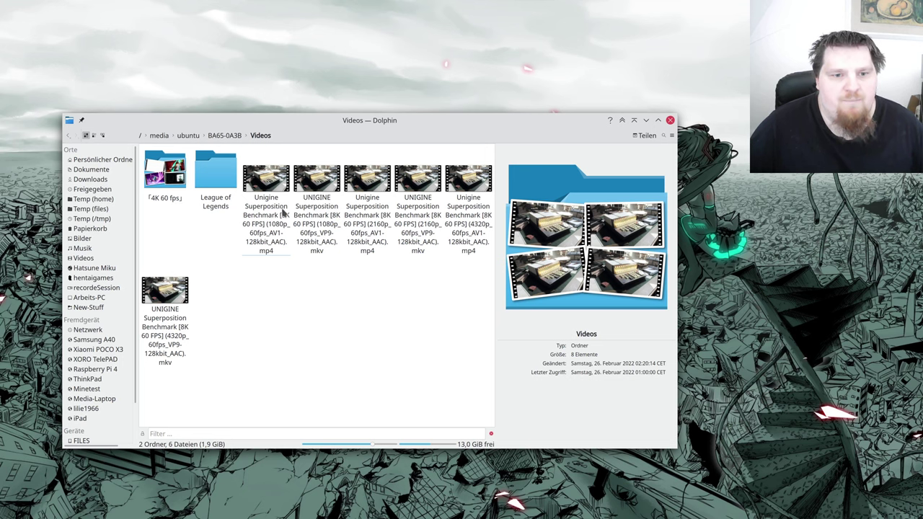
double_click(258, 232)
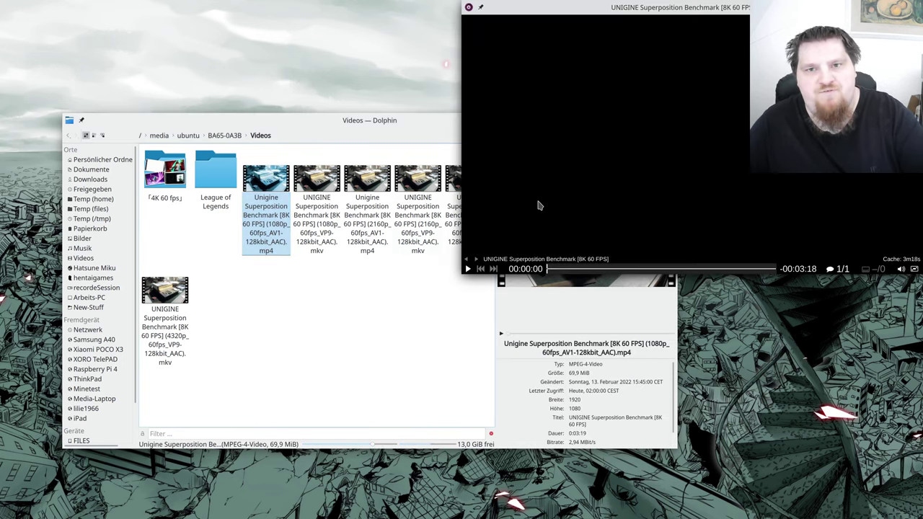
double_click(542, 199)
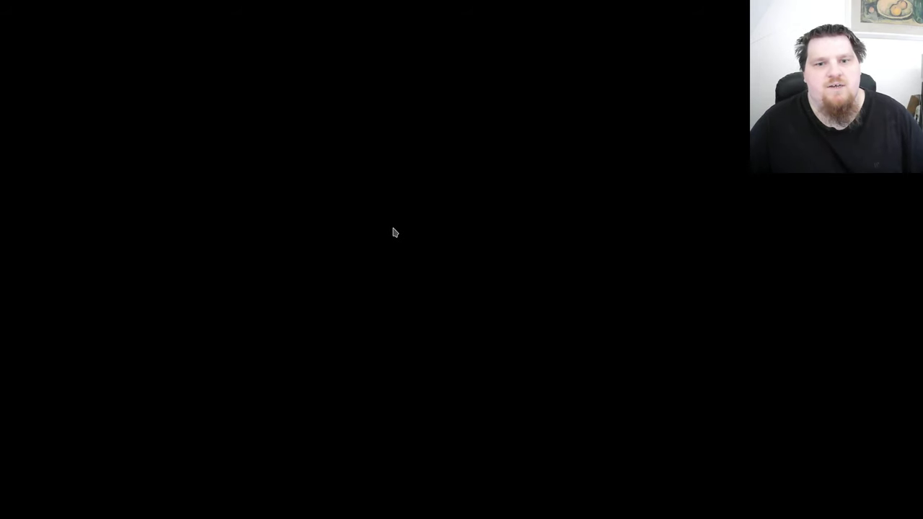
key(q)
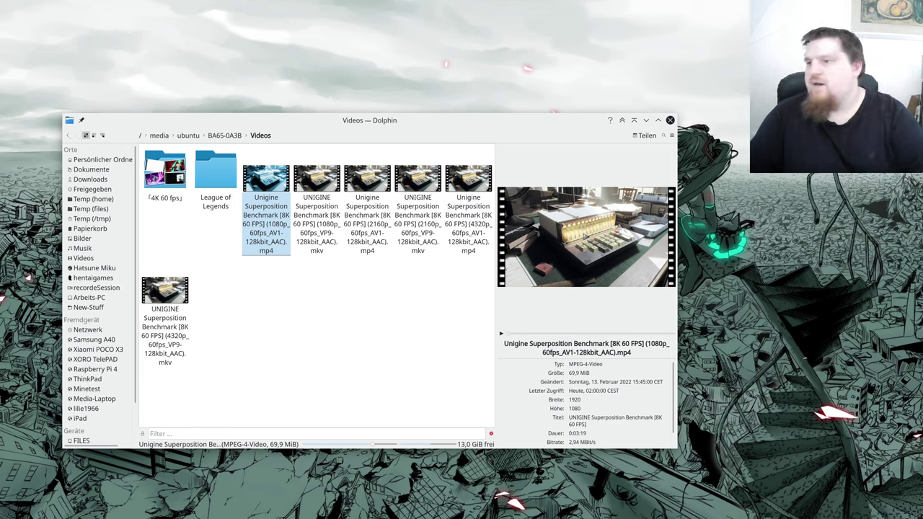
key(Return)
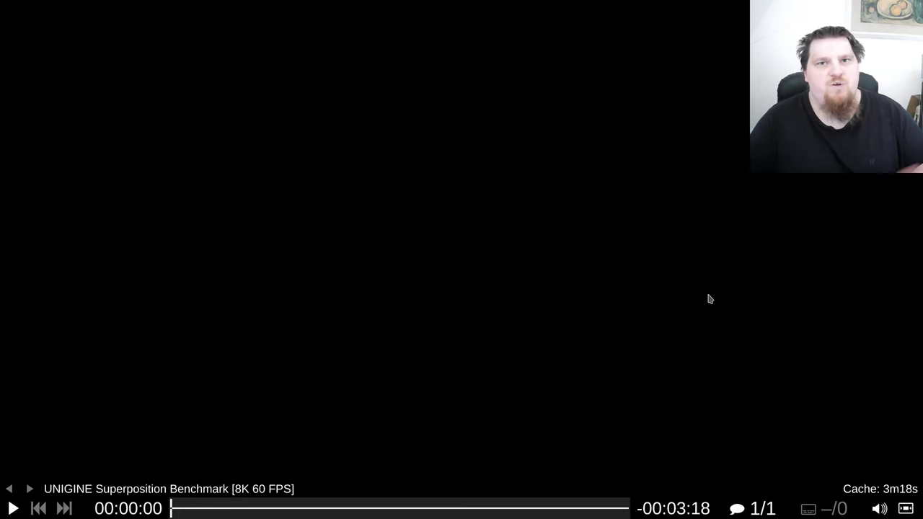
double_click(434, 138)
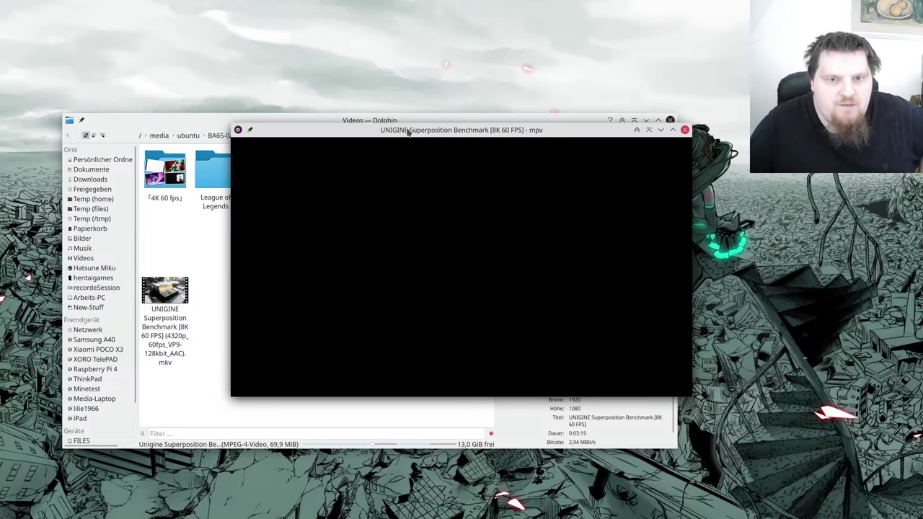
key(q)
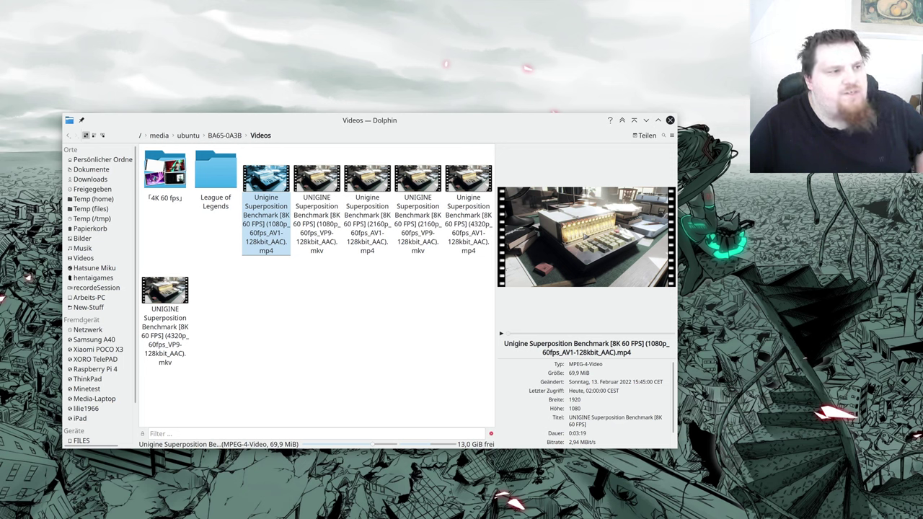
key(alt+Tab)
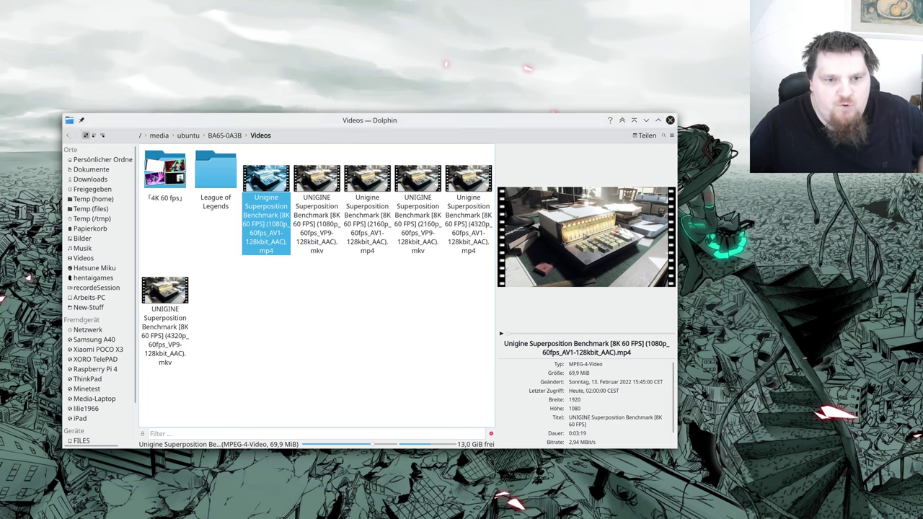
key(alt+Tab)
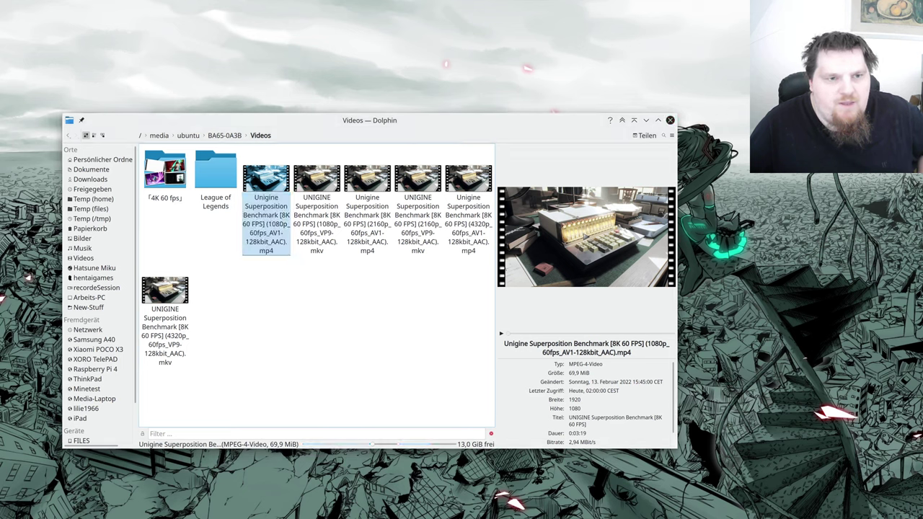
Browse the 4K 60 fps folder, return to Videos, and select the 1080p AV1 Unigine mp4.
click(264, 279)
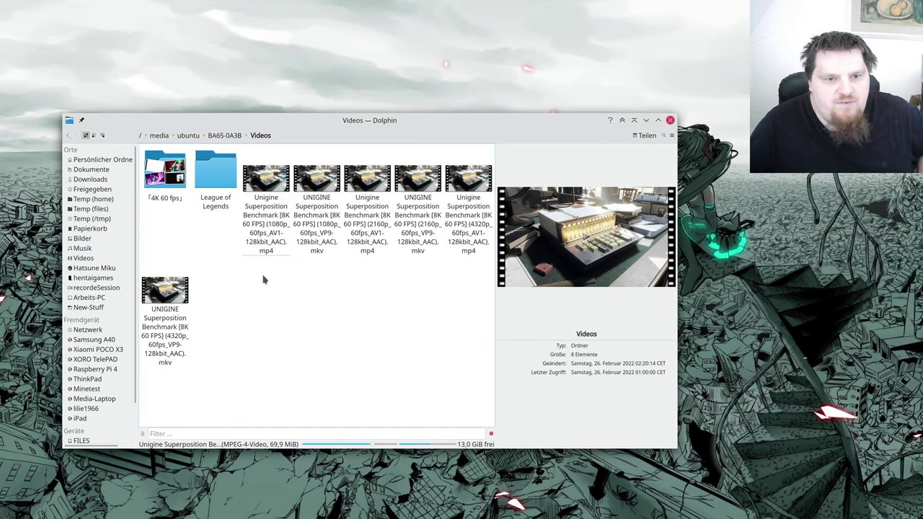
double_click(165, 173)
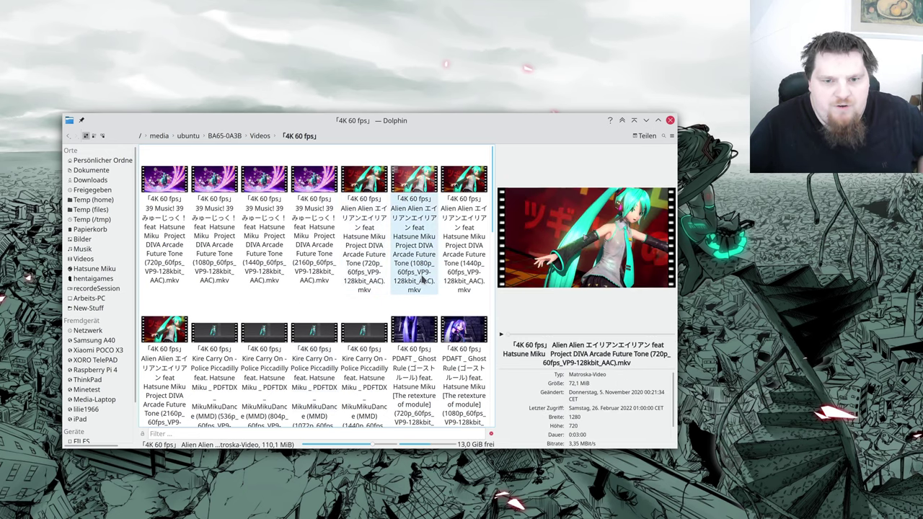
scroll(470, 283, down, 10)
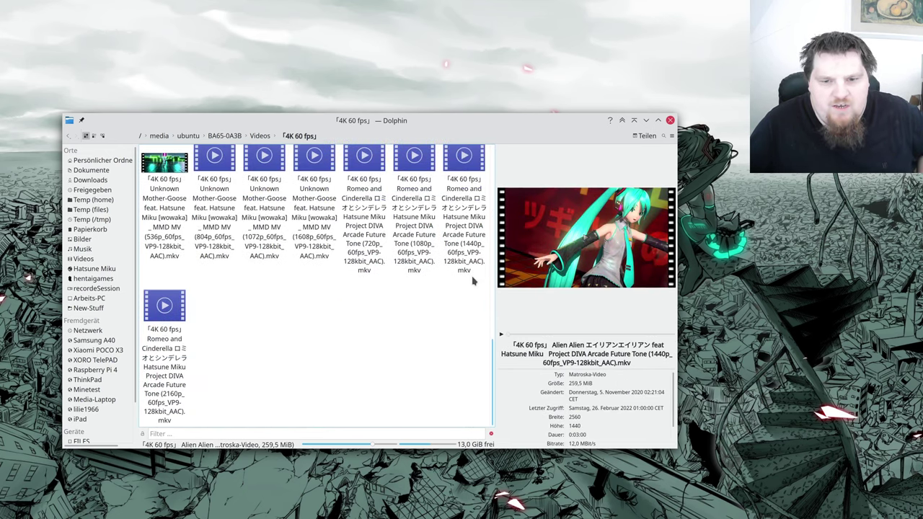
click(259, 135)
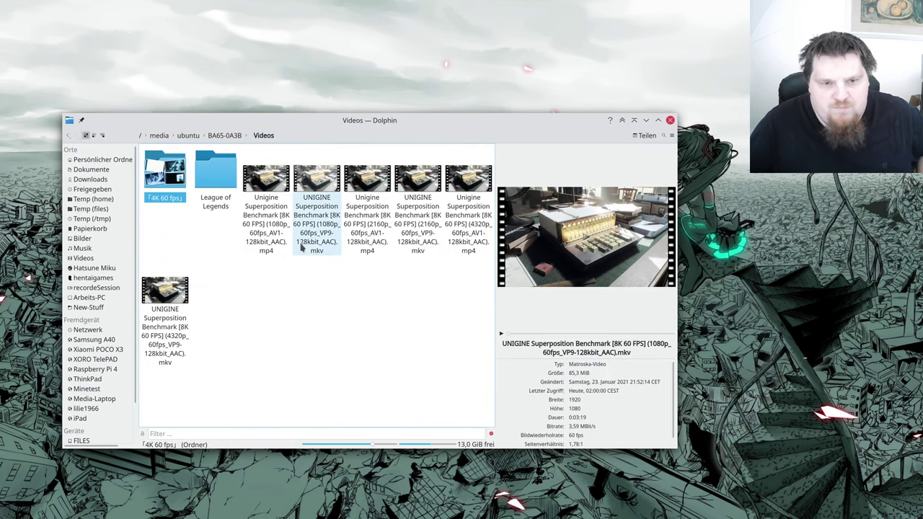
click(276, 241)
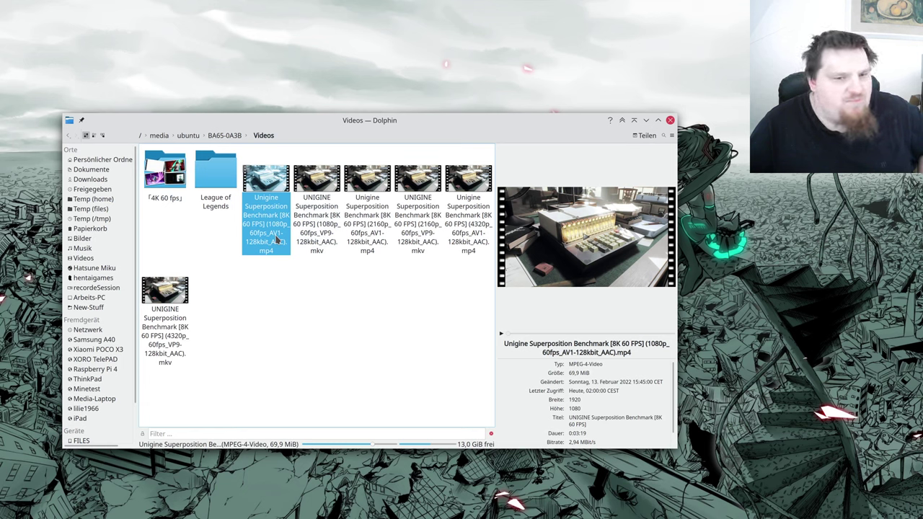
Safely remove the 28,7 GiB removable drive from Places and close Dolphin.
scroll(98, 360, down, 2)
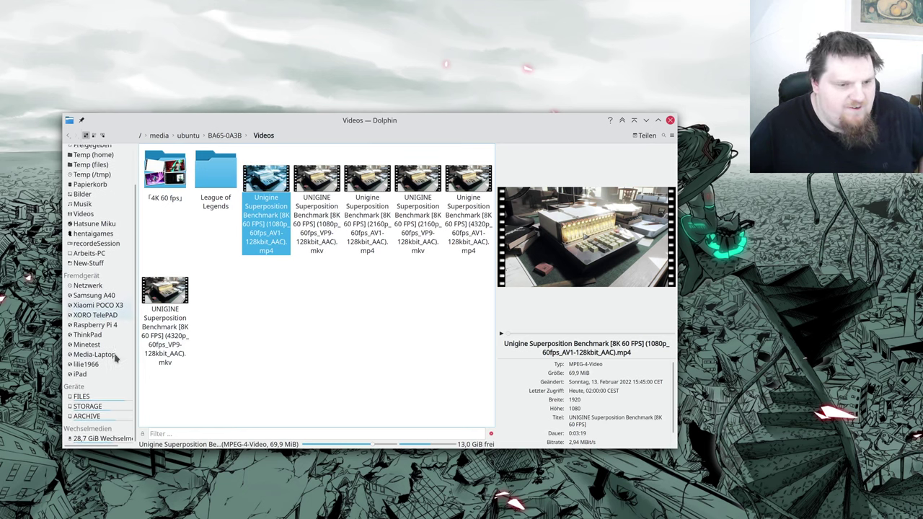
right_click(101, 435)
click(143, 472)
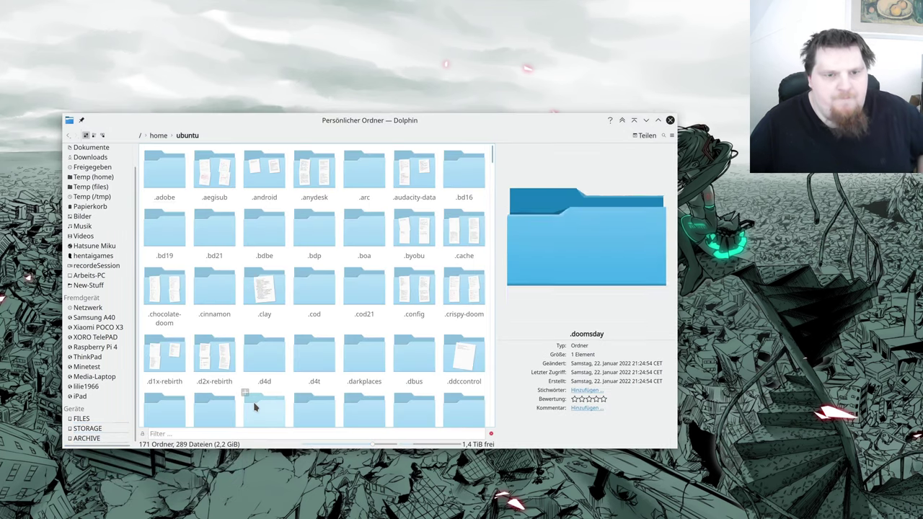
click(670, 120)
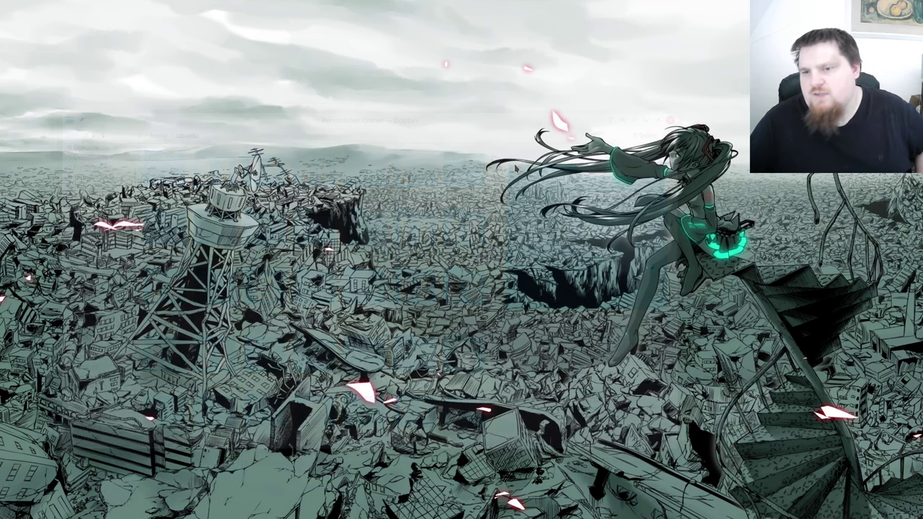
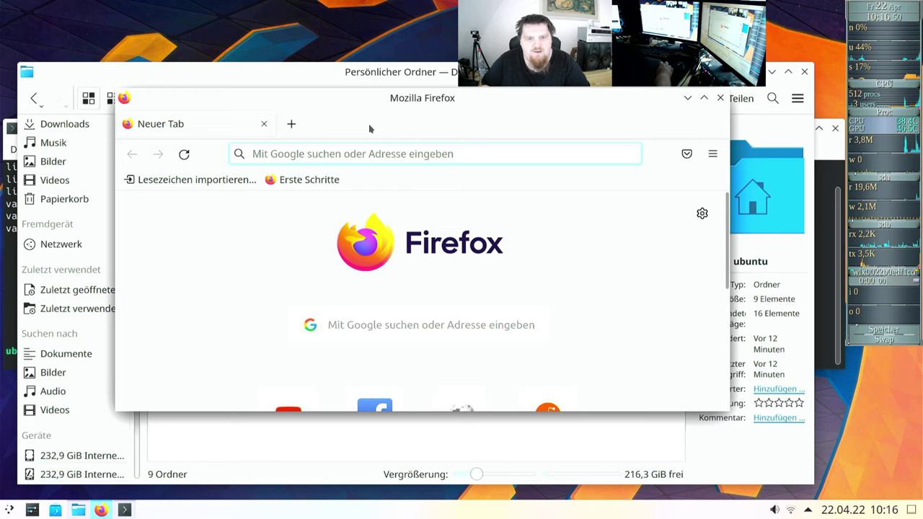
Maximise Firefox and type 'kde alt key dosnt work' into the address bar.
double_click(392, 98)
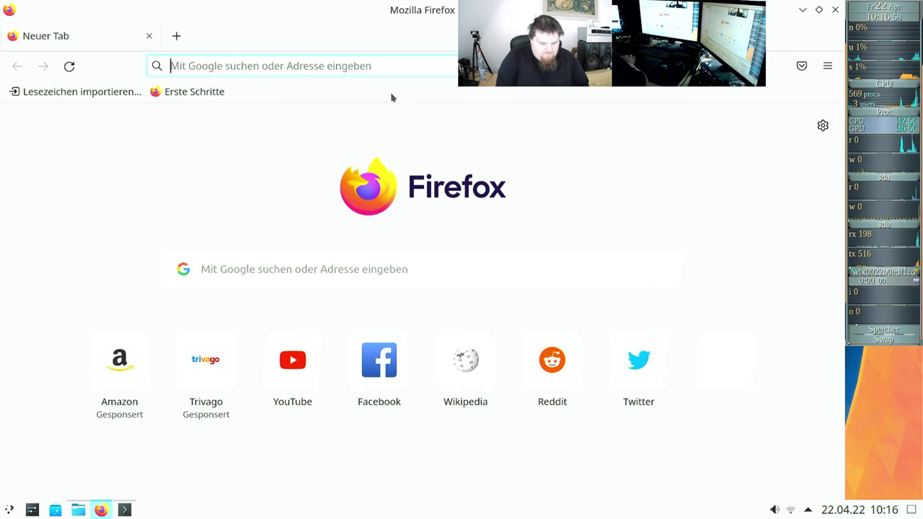
text(kubu)
key(BackSpace)
key(BackSpace)
key(BackSpace)
key(BackSpace)
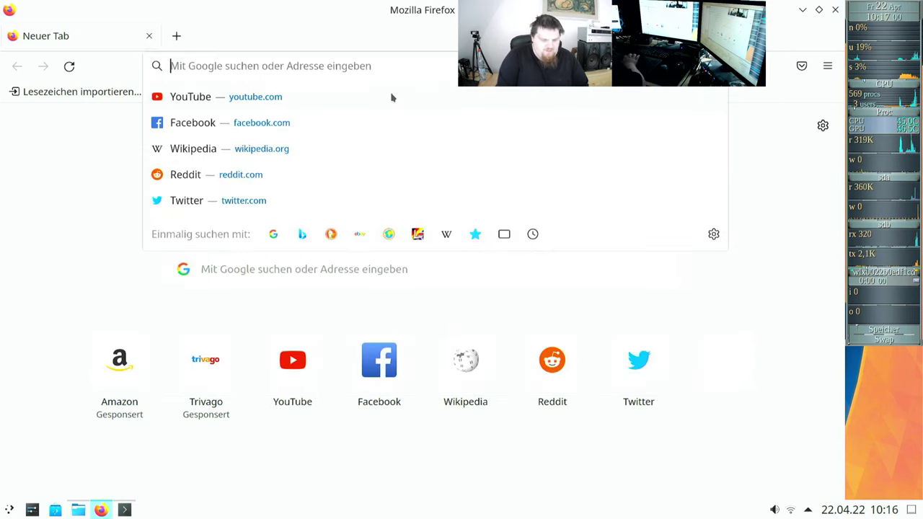
text(kde alt )
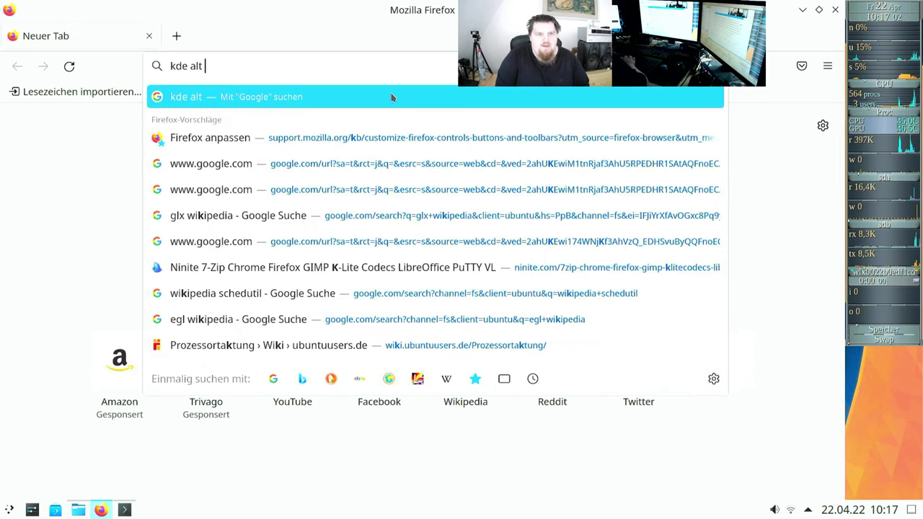
text(le)
key(BackSpace)
key(BackSpace)
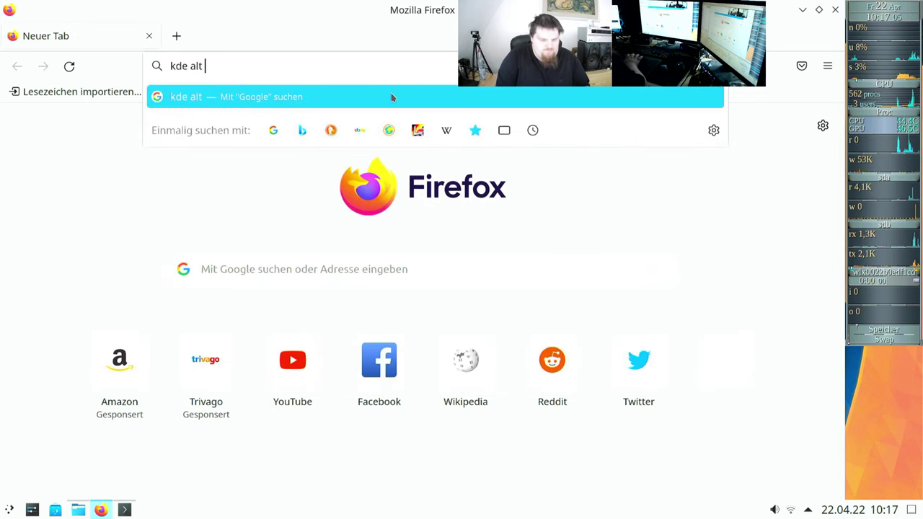
text(key do)
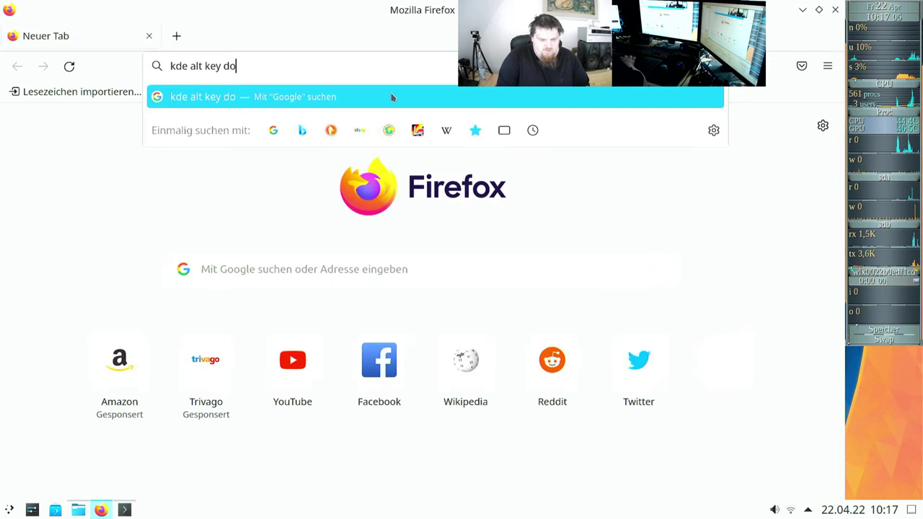
text(snt wo)
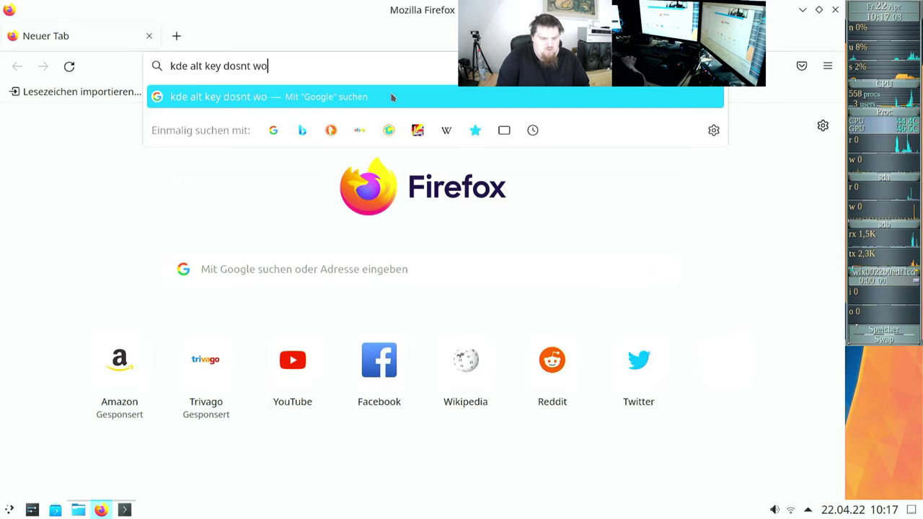
text(rk)
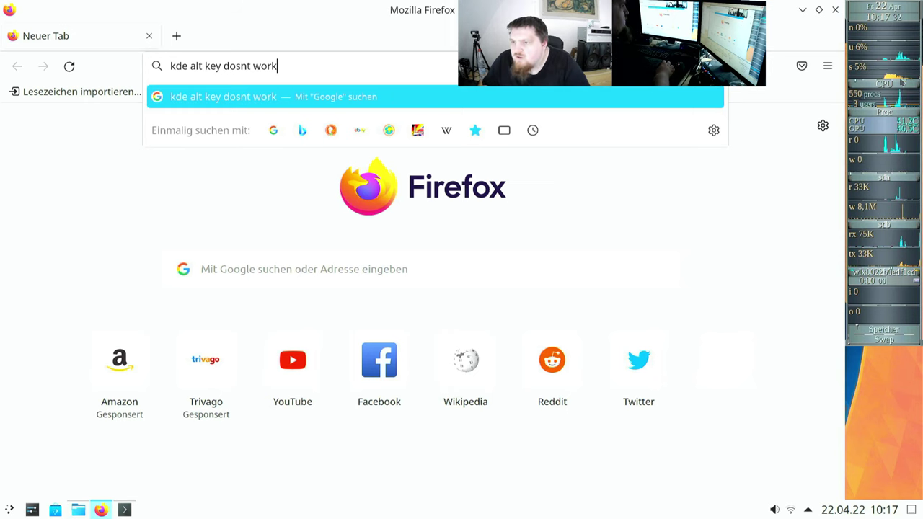
Set GKrellM's Proc chart to 1 grid, then submit the 'kde alt key dosnt work' Google search.
right_click(894, 99)
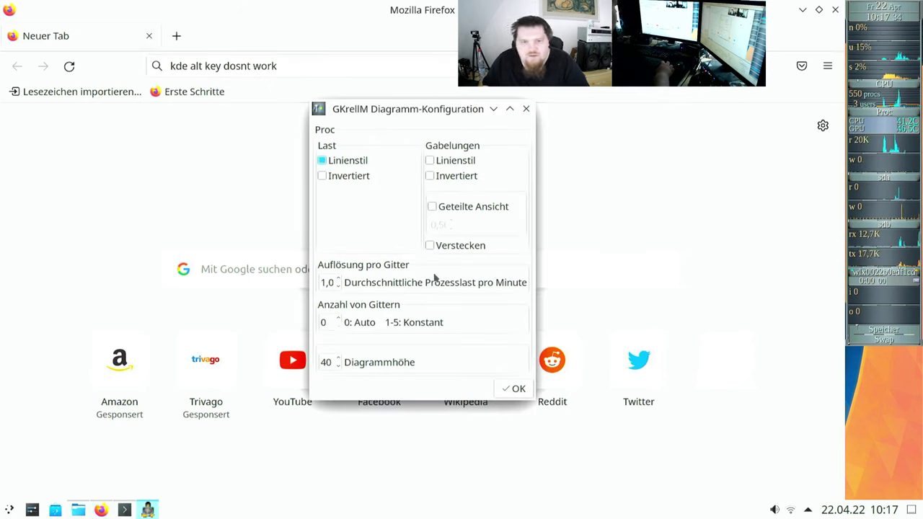
click(327, 324)
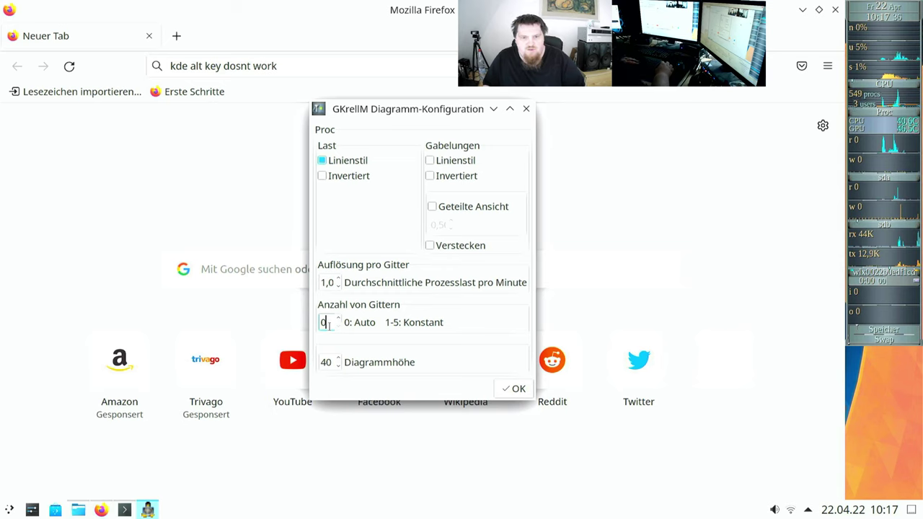
key(Up)
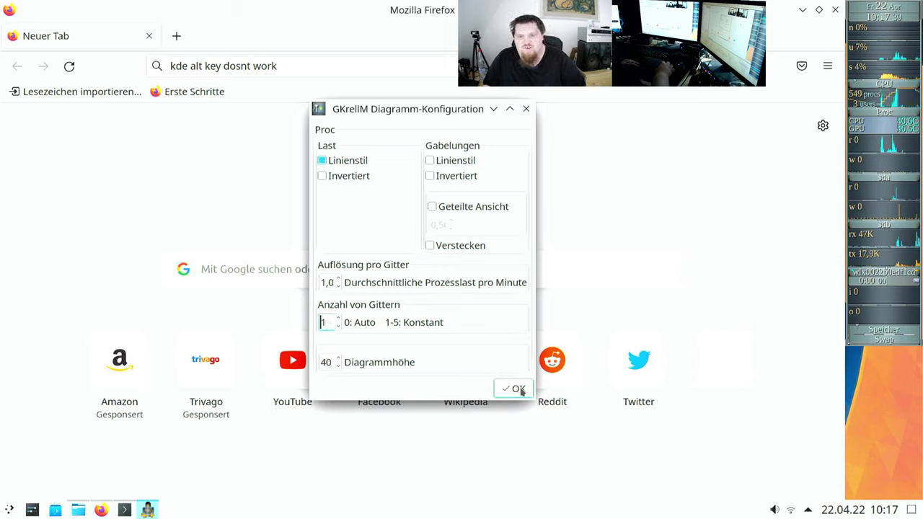
click(516, 389)
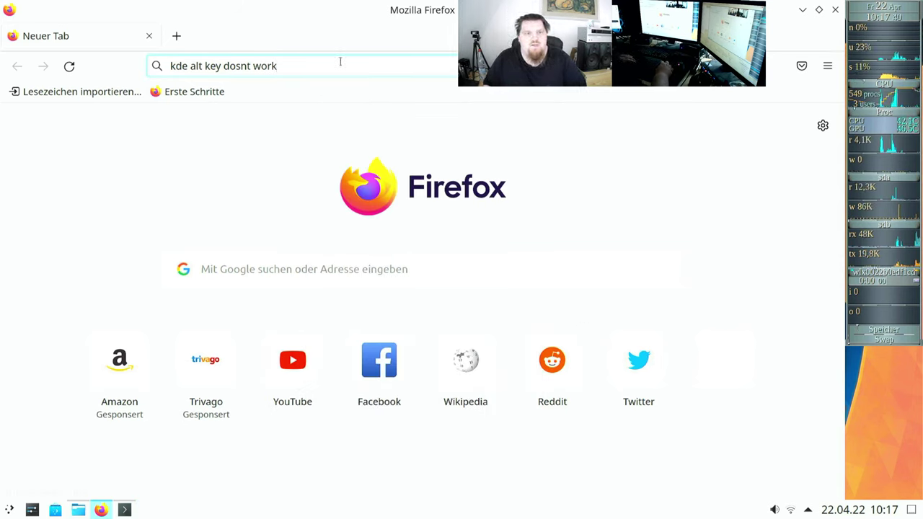
key(Return)
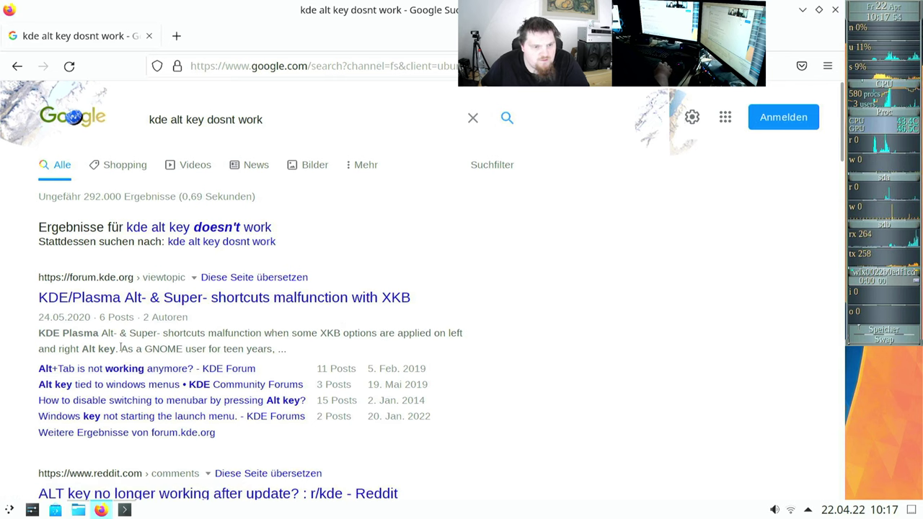
Scan the results and open the Reddit 'ALT key' thread in a background tab.
scroll(121, 349, down, 3)
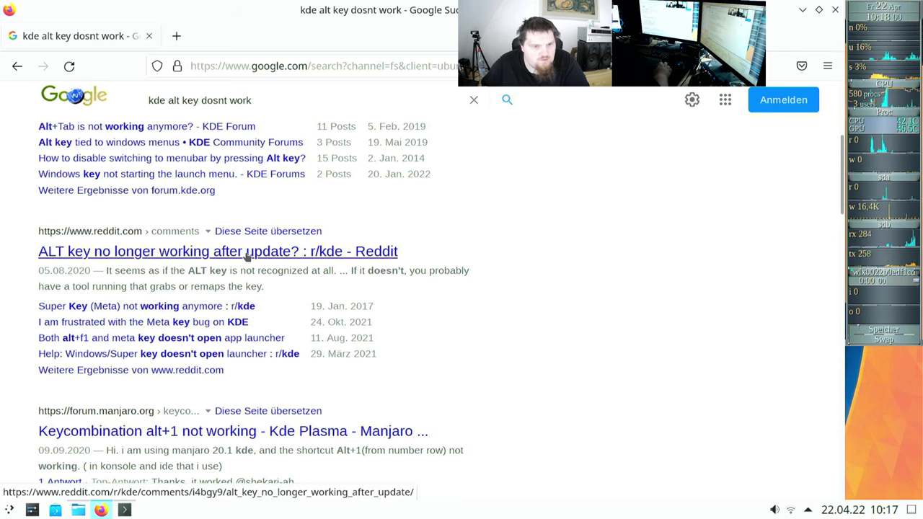
middle_click(247, 252)
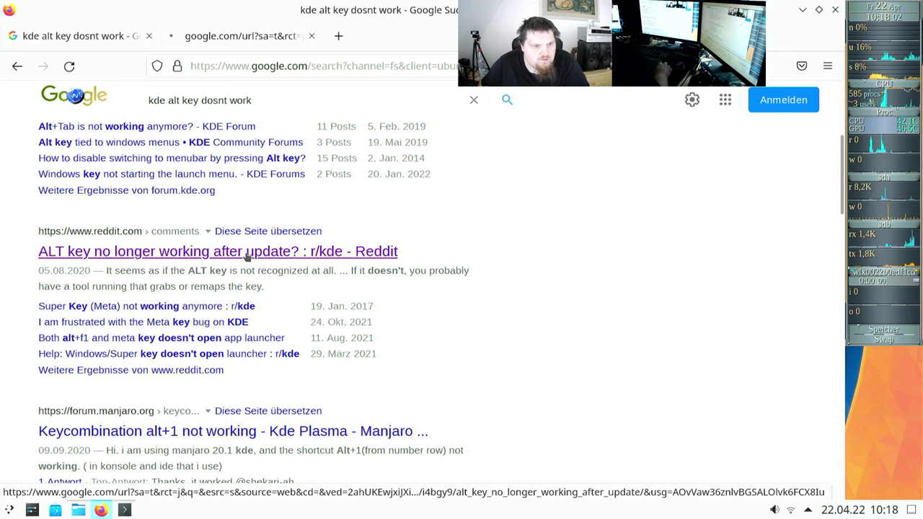
scroll(247, 257, down, 2)
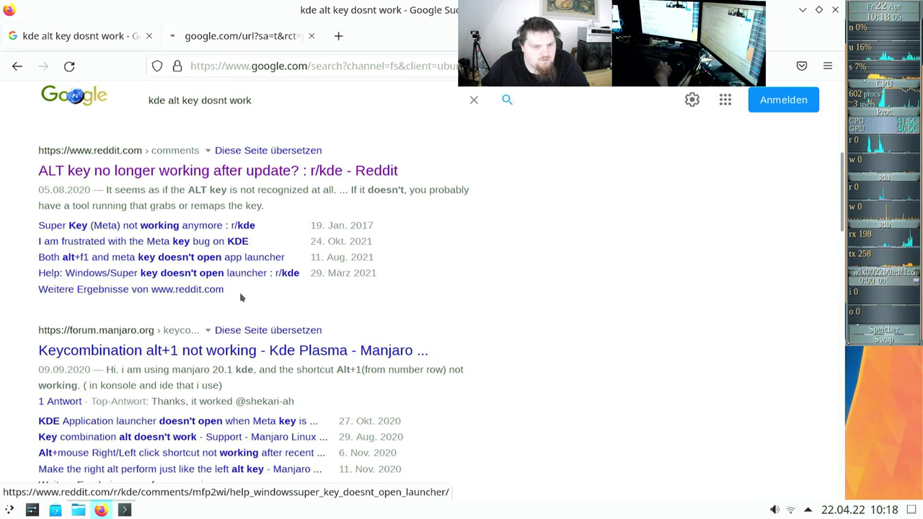
scroll(238, 281, down, 2)
scroll(134, 303, down, 10)
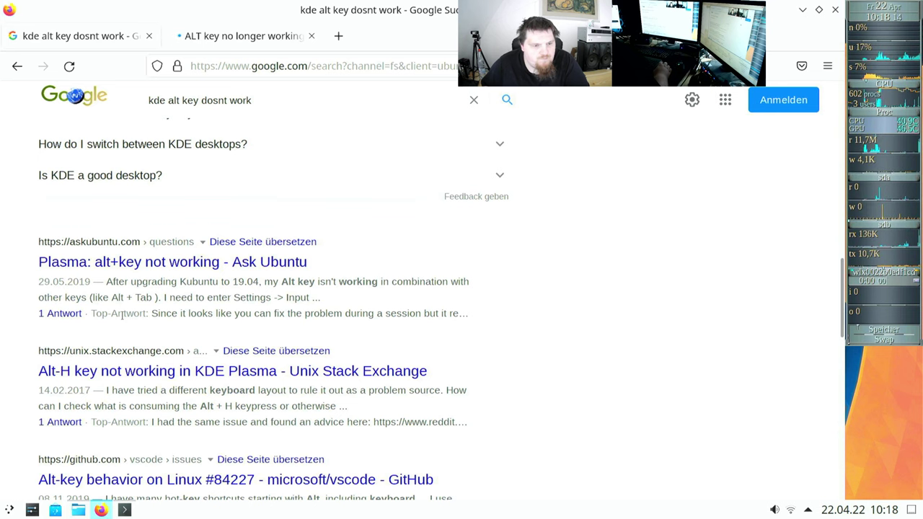
scroll(123, 317, down, 3)
scroll(123, 317, up, 10)
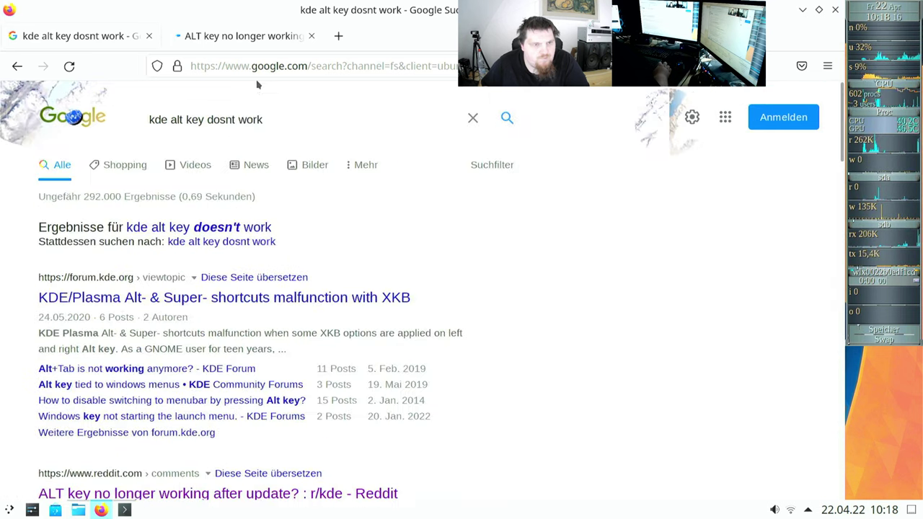
Refine the search to 'kde alt key doesn't work grab window move' and background-open the ALT+LeftClick+Drag Reddit thread.
click(271, 113)
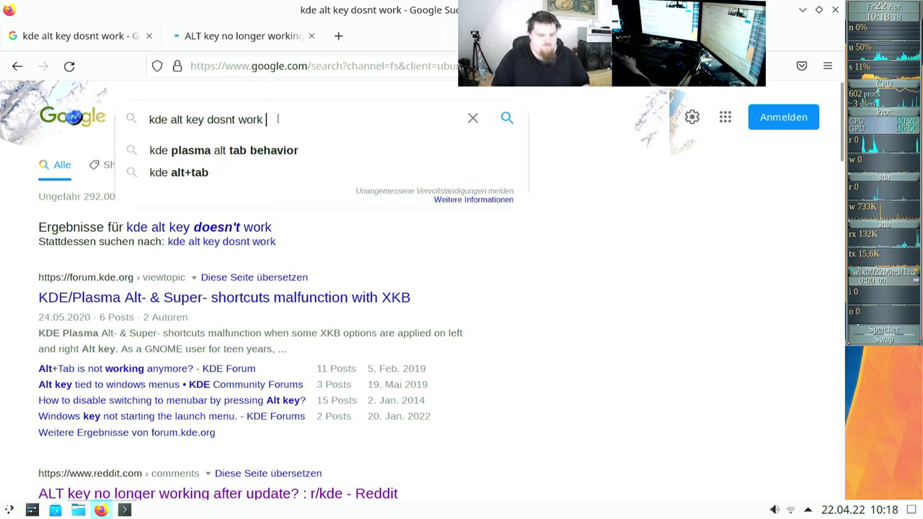
text(grab window)
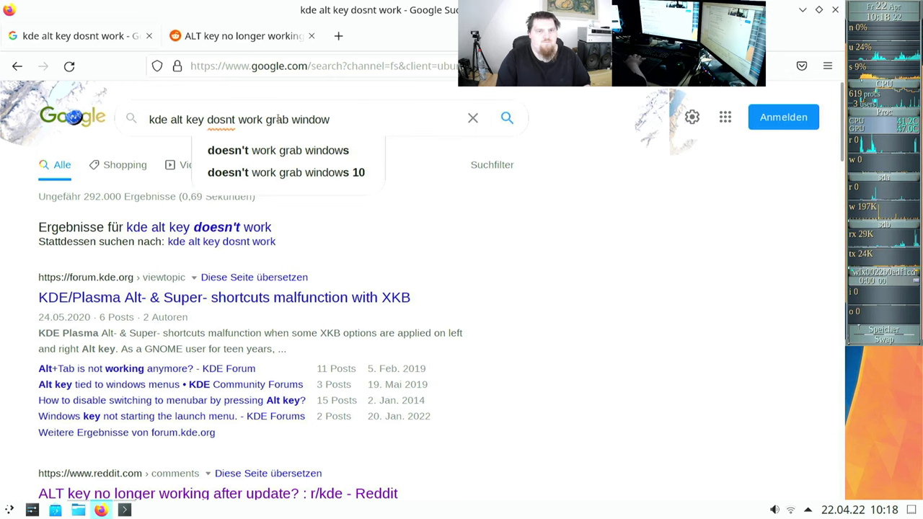
text( mov)
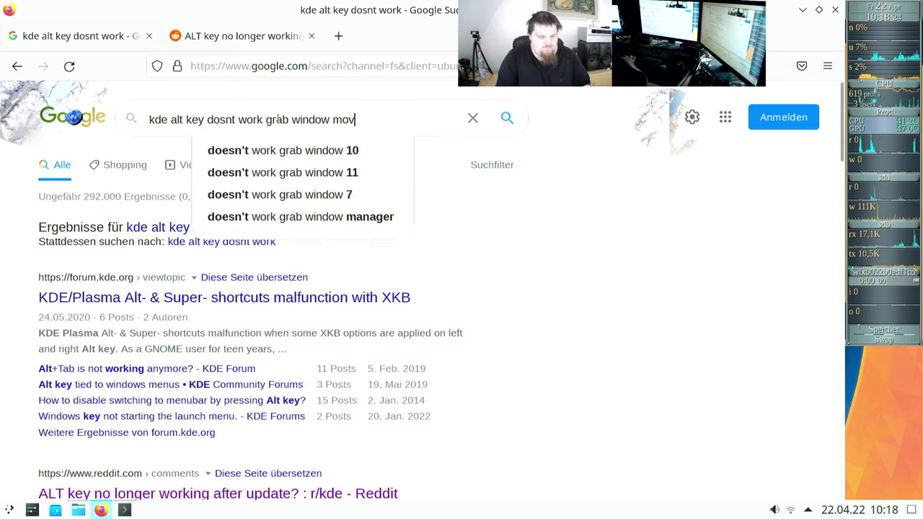
text(e)
key(Return)
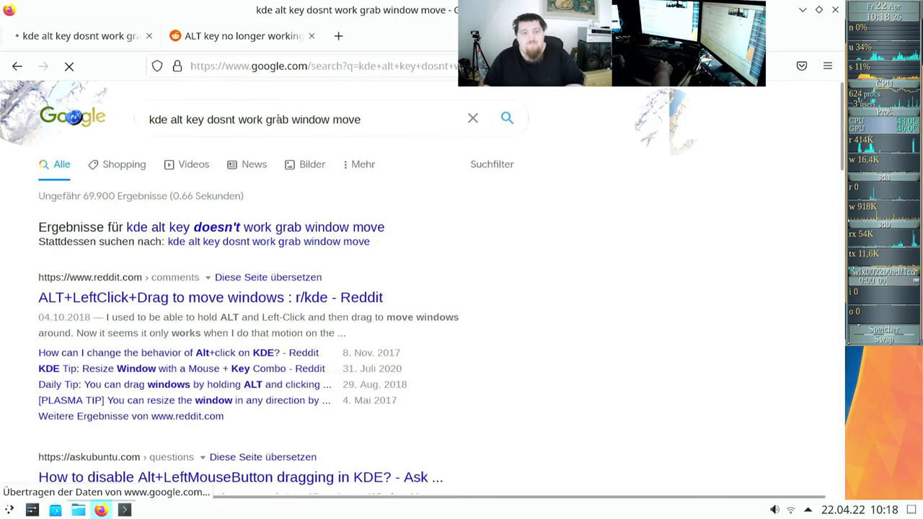
click(280, 228)
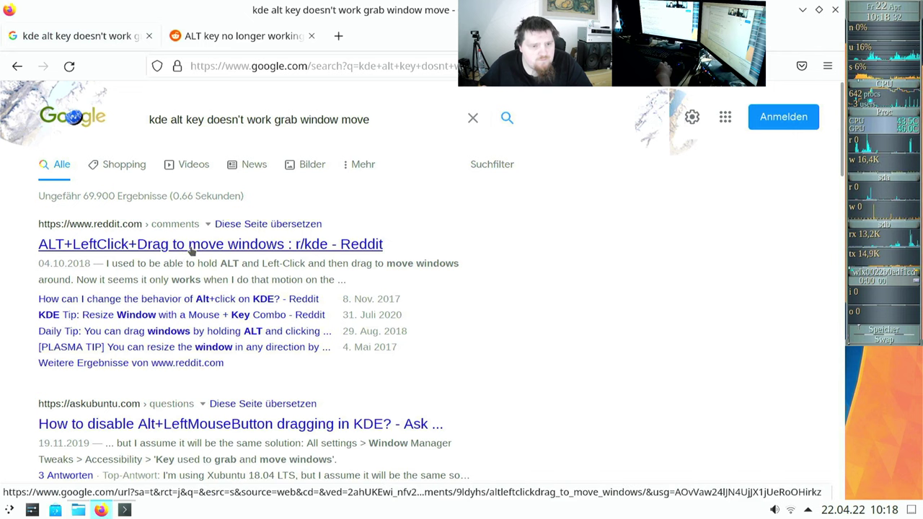
middle_click(192, 249)
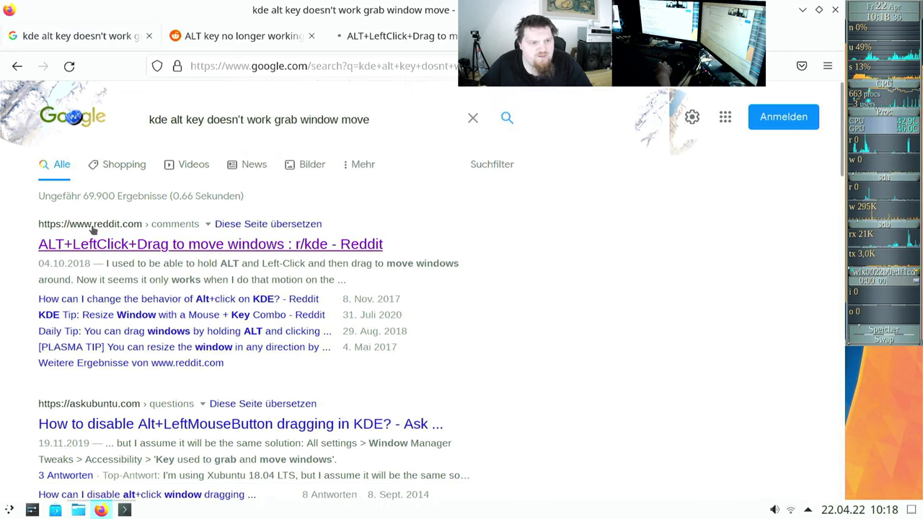
Check the Reddit post's year and the Ask Ubuntu Alt-dragging answer, then return to the results.
drag(92, 263, 80, 263)
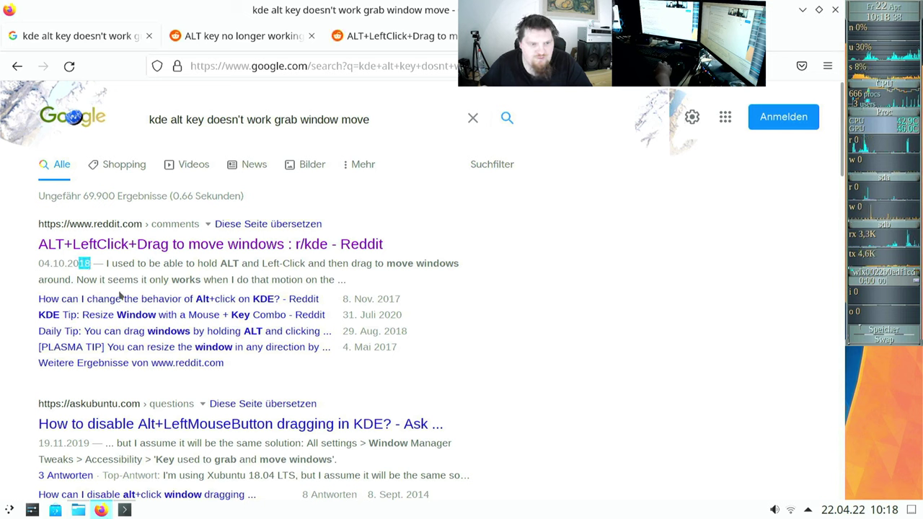
click(178, 404)
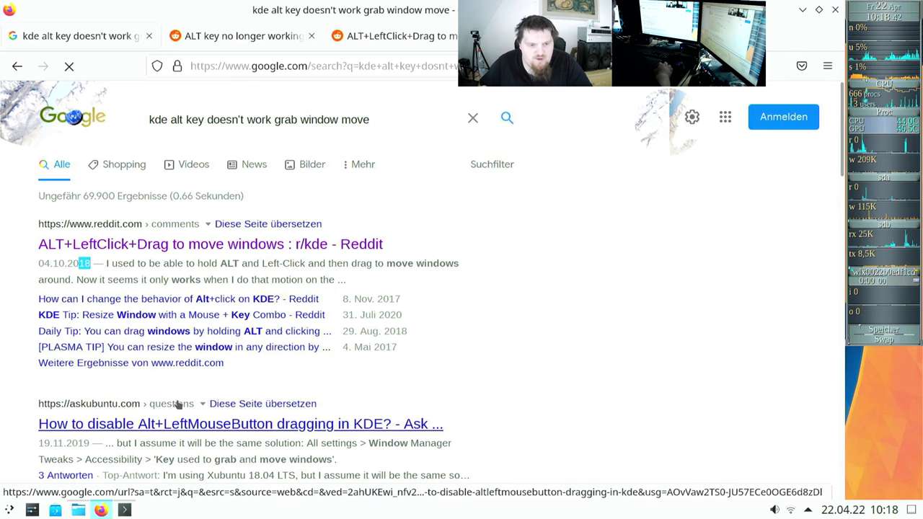
click(17, 66)
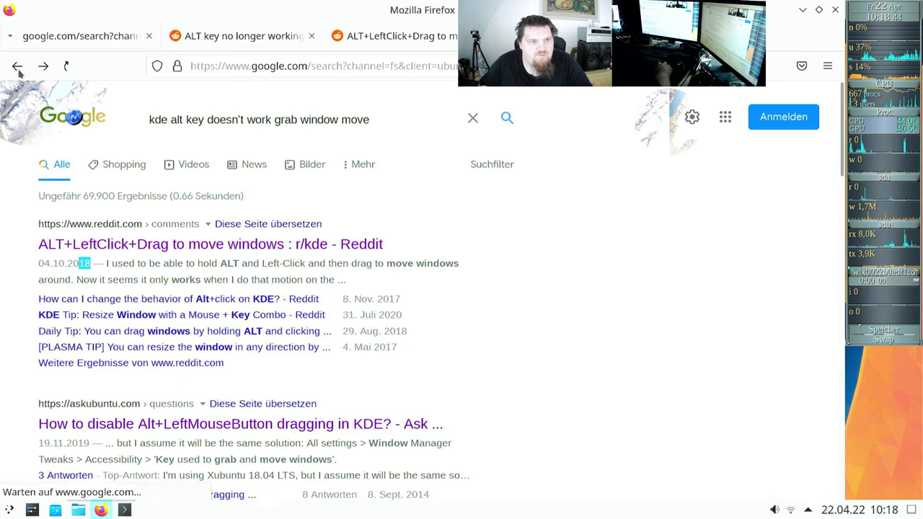
Read the 'ALT key no longer working' thread, highlighting its ctrl+alt shortcut mention.
click(253, 36)
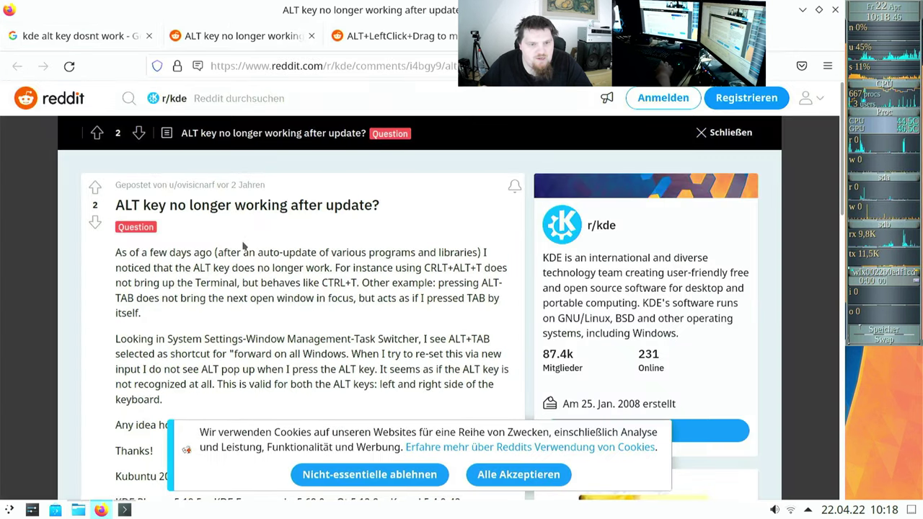
scroll(244, 247, down, 2)
scroll(243, 247, down, 1)
scroll(243, 246, up, 1)
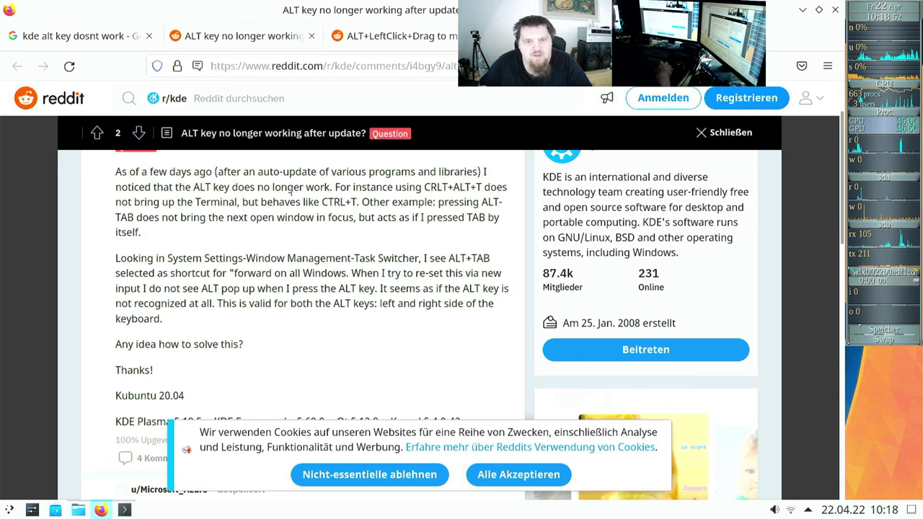
drag(424, 187, 462, 189)
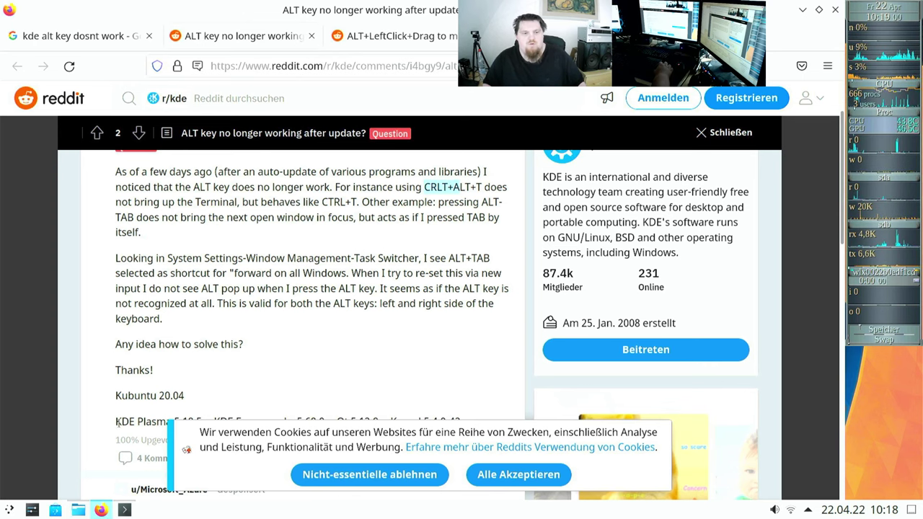
click(78, 510)
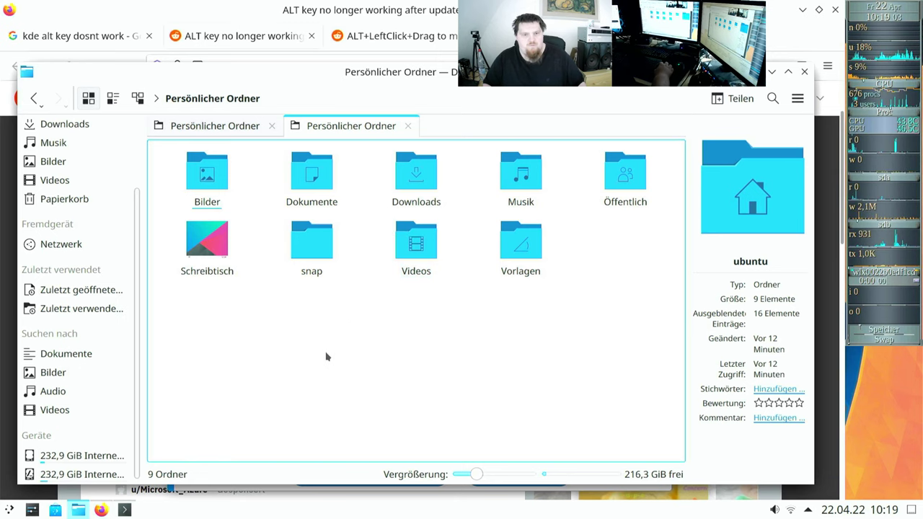
key(ctrl+q)
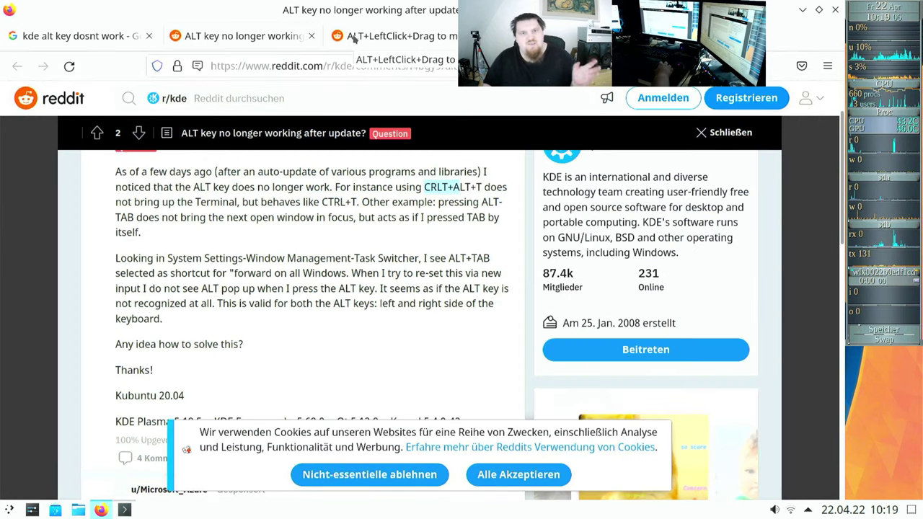
Switch to the ALT+LeftClick+Drag thread, close the ALT key tab, and read its comments.
key(ctrl+Tab)
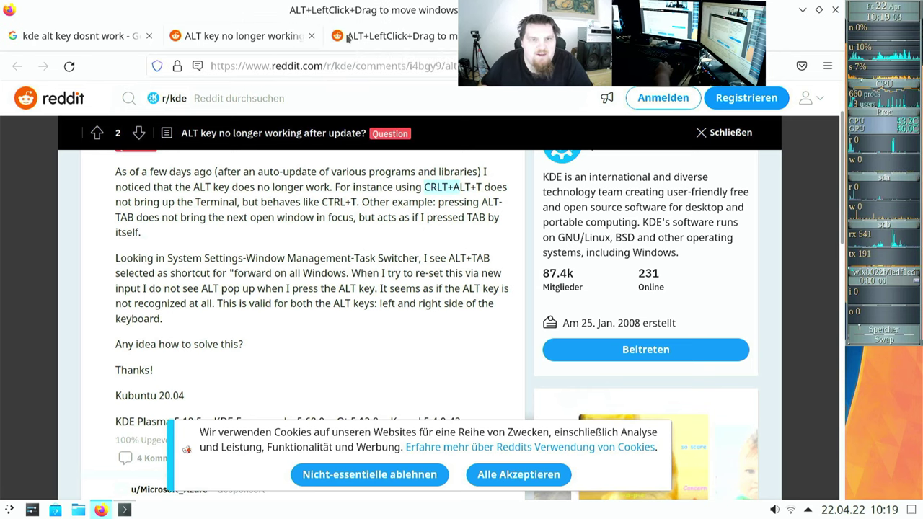
click(311, 36)
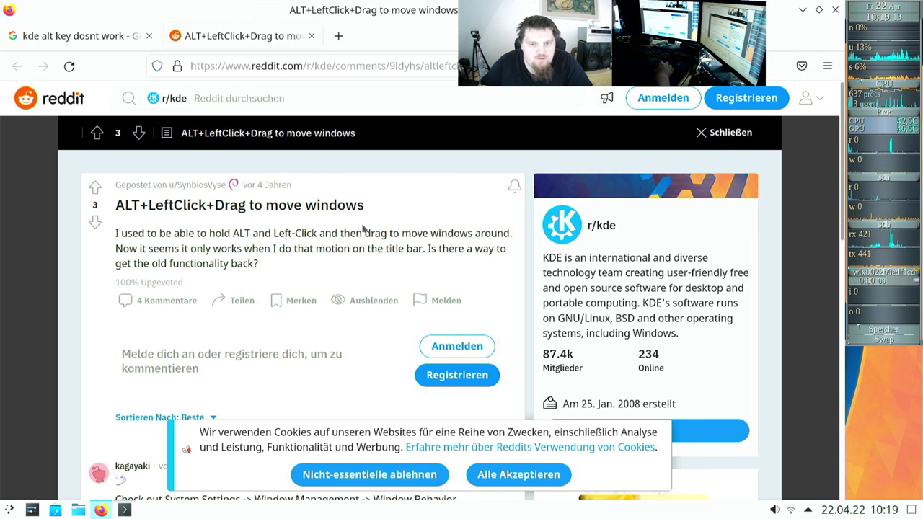
scroll(121, 303, down, 3)
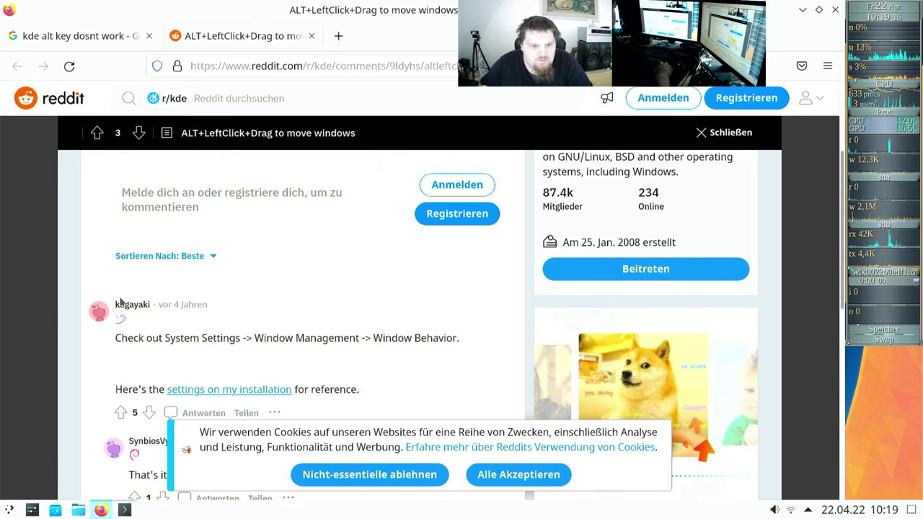
scroll(121, 303, down, 2)
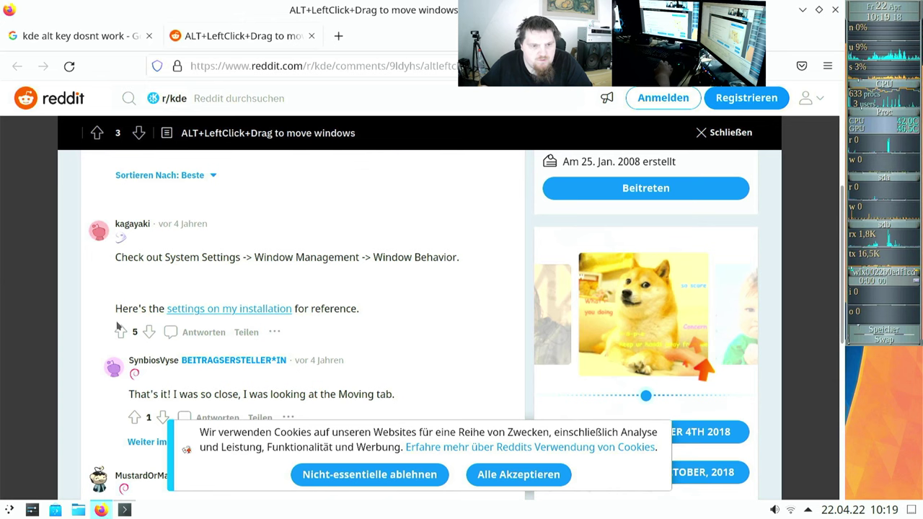
click(9, 509)
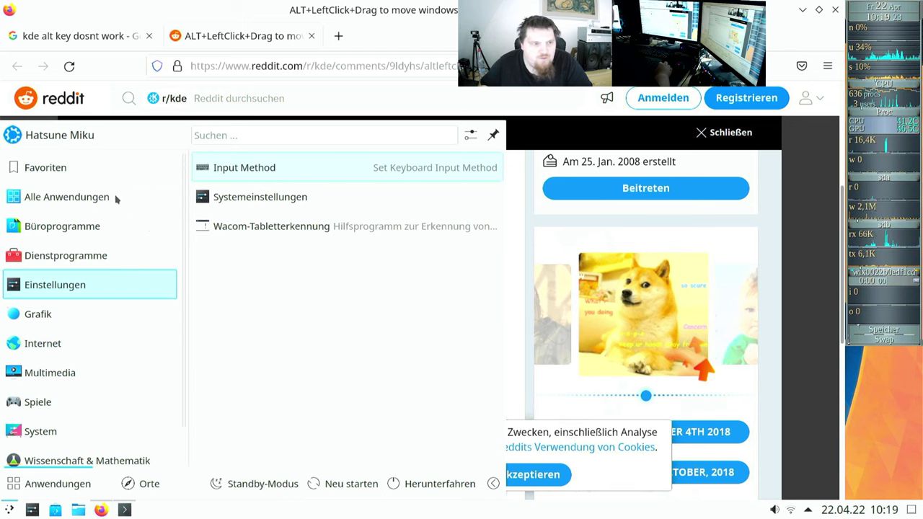
Launch System Settings and go to Arbeitsbereich-Verhalten > Arbeitsflächen-Effekte.
mouse_move(98, 179)
click(394, 198)
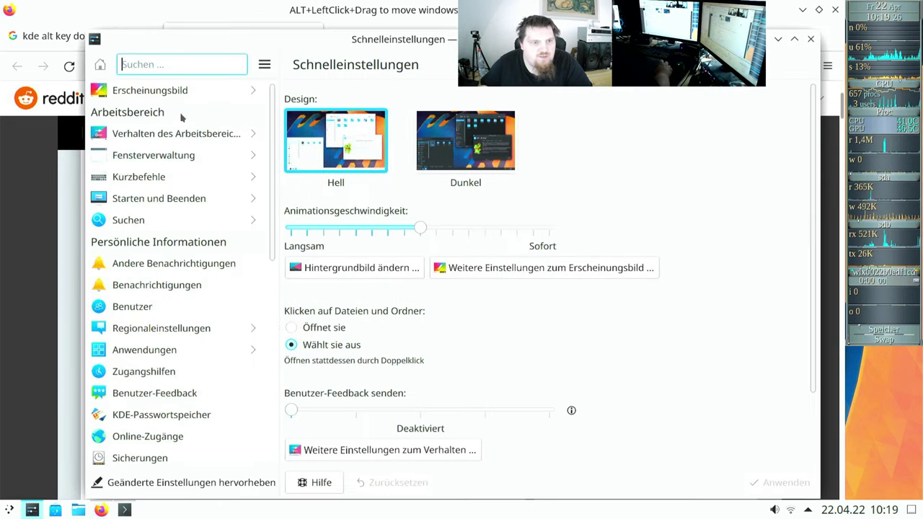
click(154, 134)
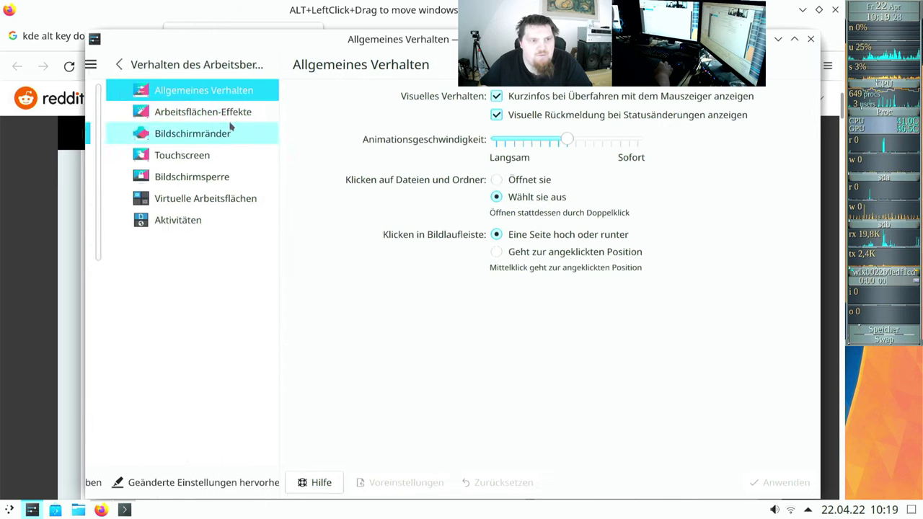
drag(328, 46, 256, 91)
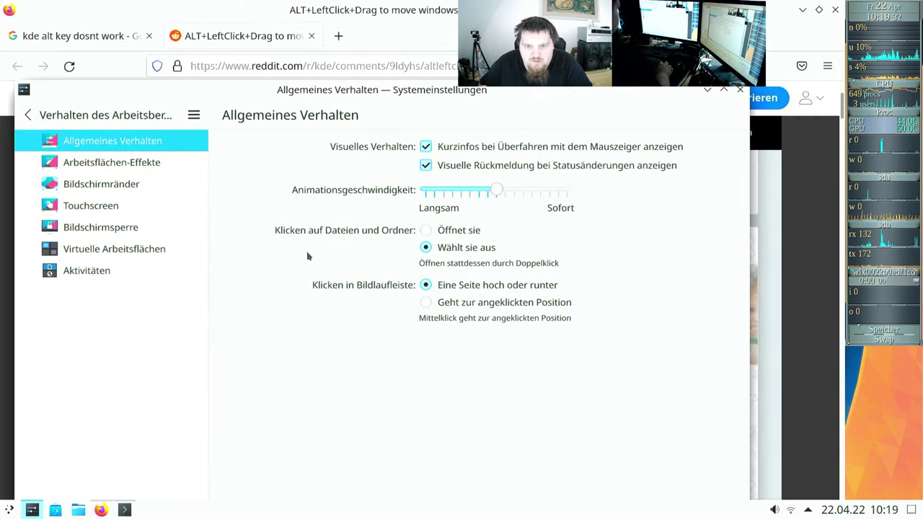
click(132, 165)
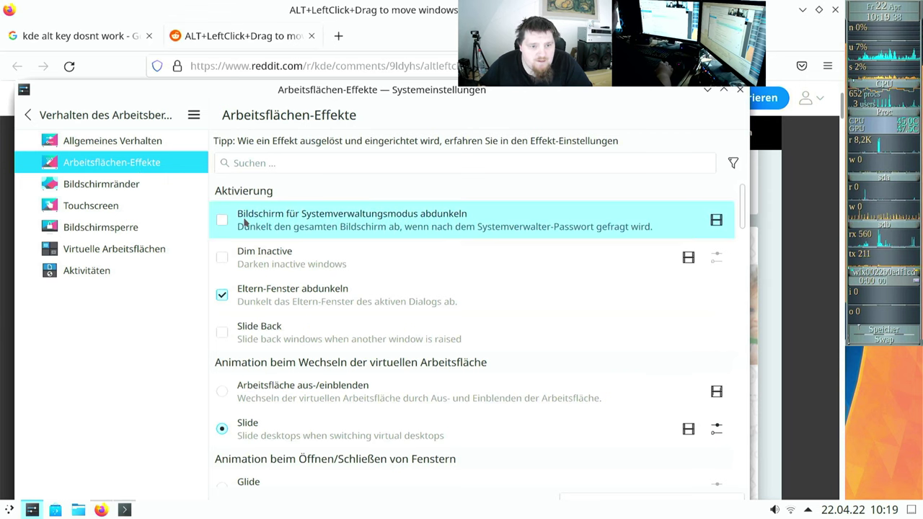
Browse the desktop effects list, briefly toggling Show FPS on and back off.
scroll(223, 302, down, 2)
scroll(221, 331, down, 6)
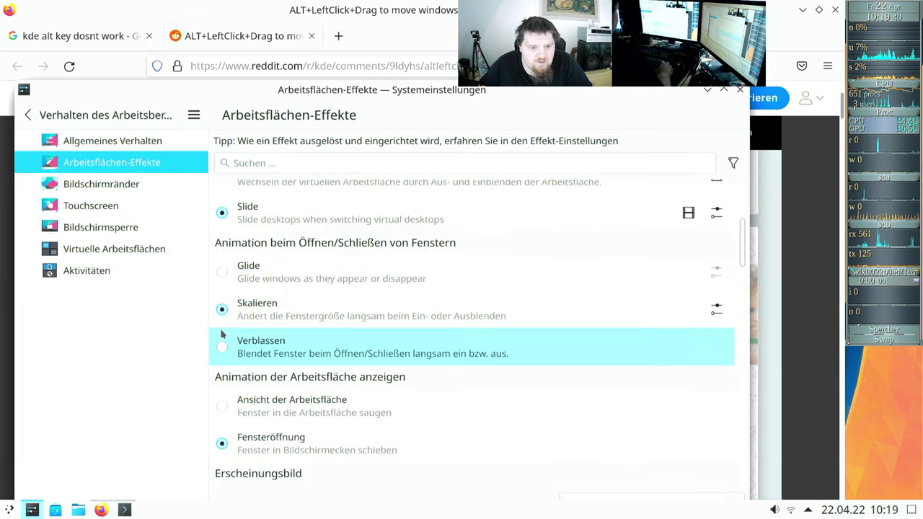
scroll(221, 332, down, 5)
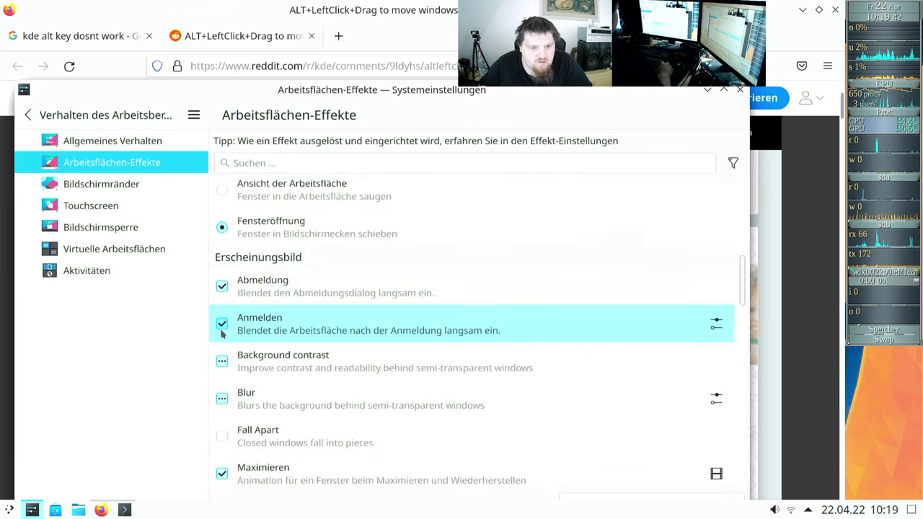
scroll(221, 335, down, 1)
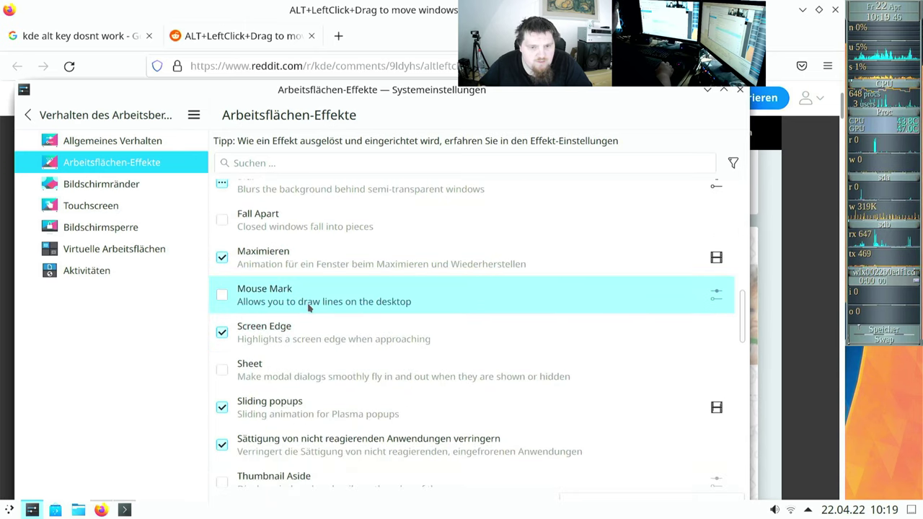
scroll(302, 318, down, 1)
scroll(251, 340, down, 2)
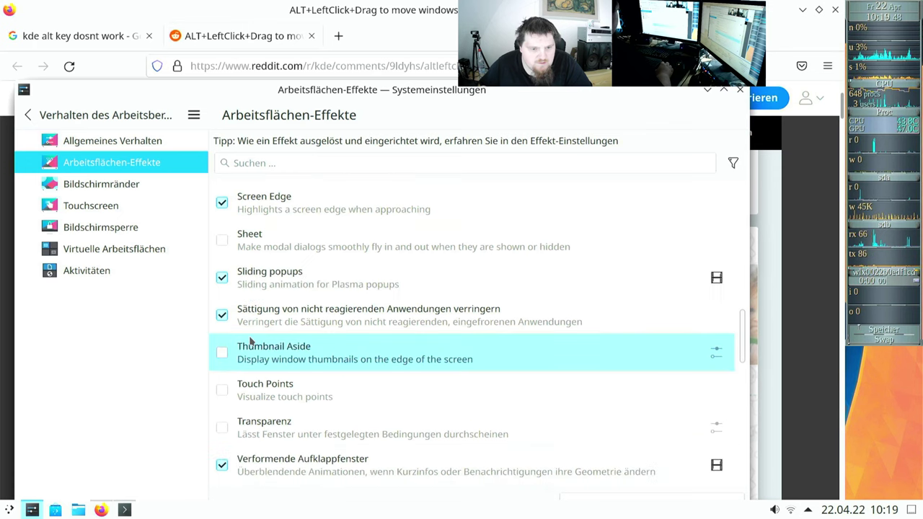
scroll(273, 360, down, 4)
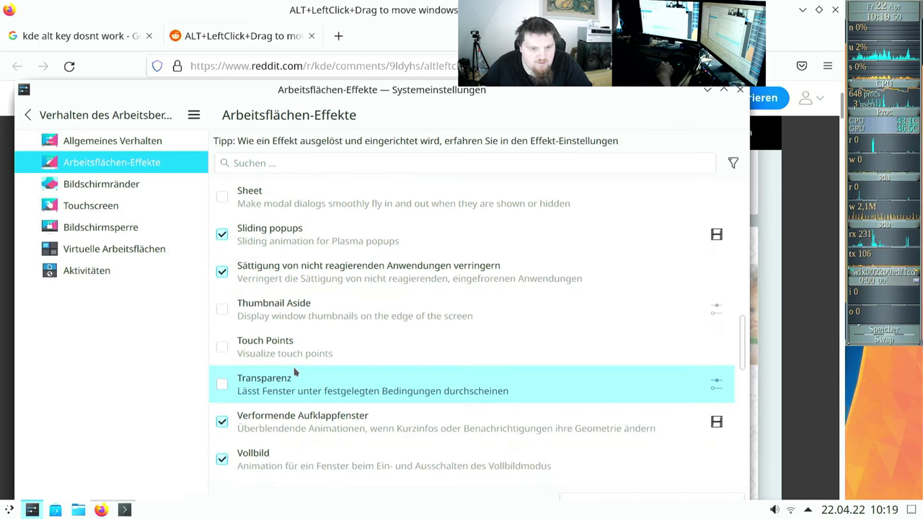
scroll(294, 372, down, 1)
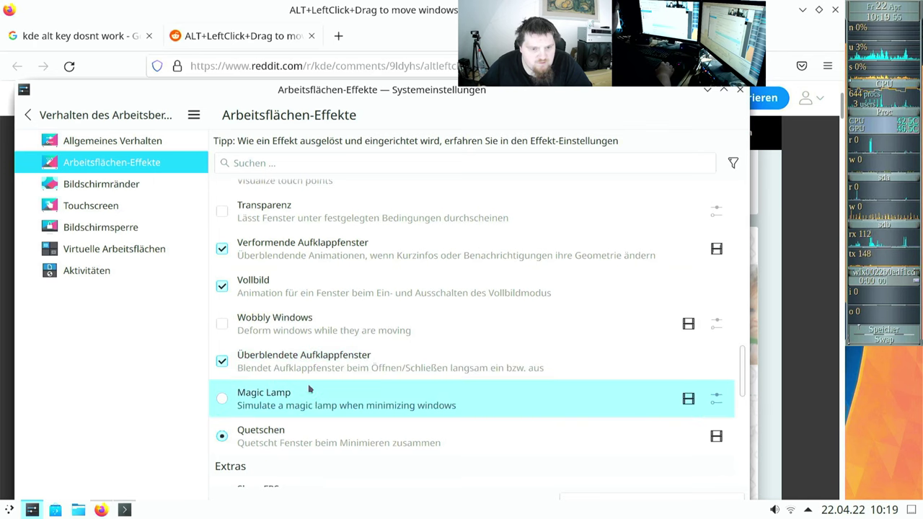
scroll(314, 406, down, 3)
scroll(313, 407, down, 1)
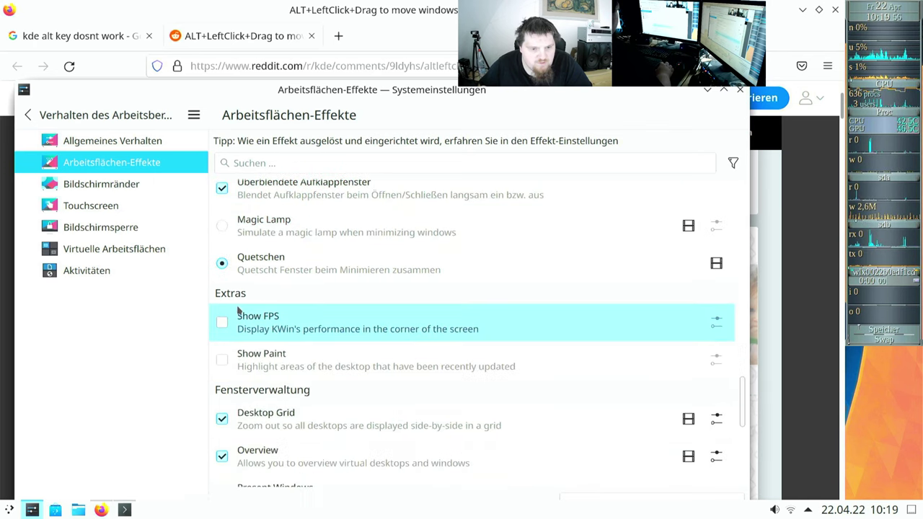
click(222, 323)
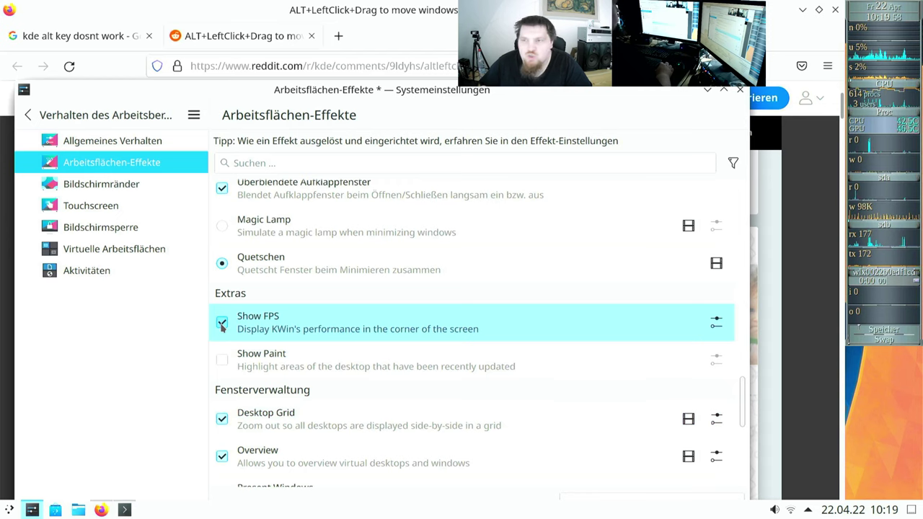
click(222, 323)
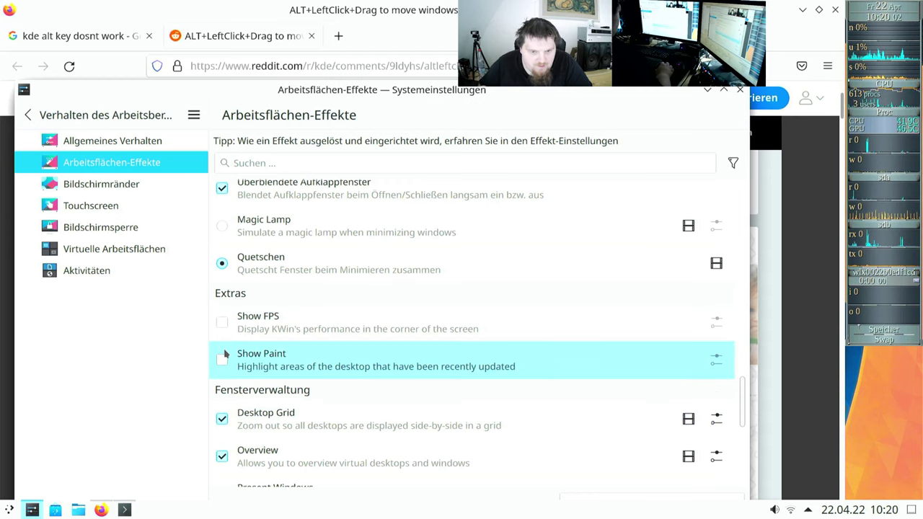
scroll(224, 354, down, 1)
scroll(225, 353, down, 4)
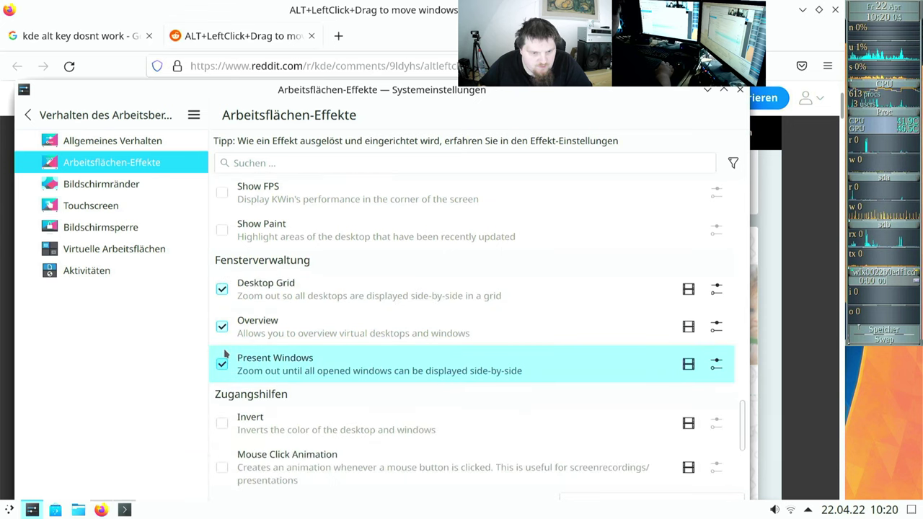
scroll(224, 354, down, 2)
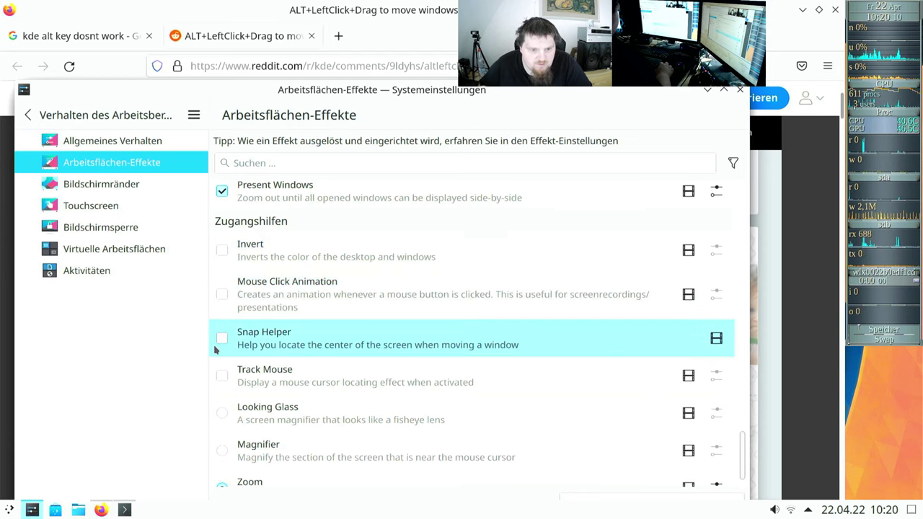
scroll(213, 384, down, 1)
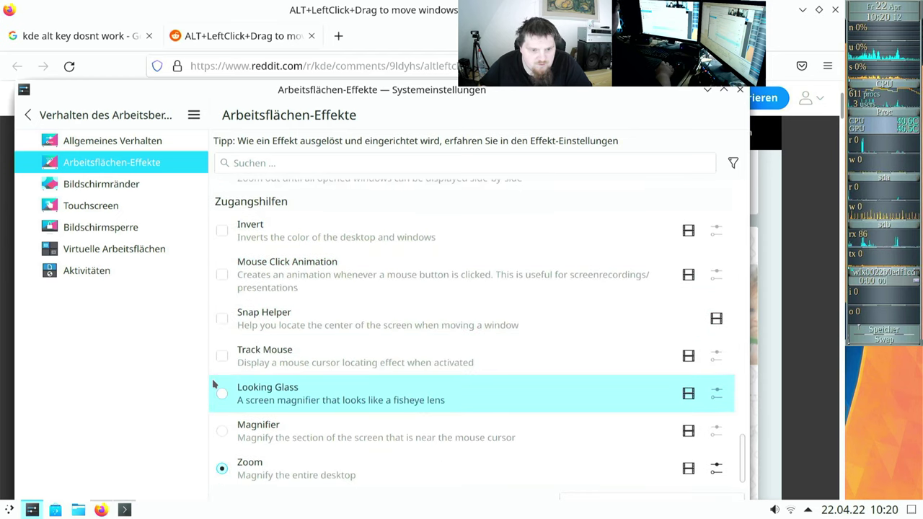
scroll(213, 384, up, 12)
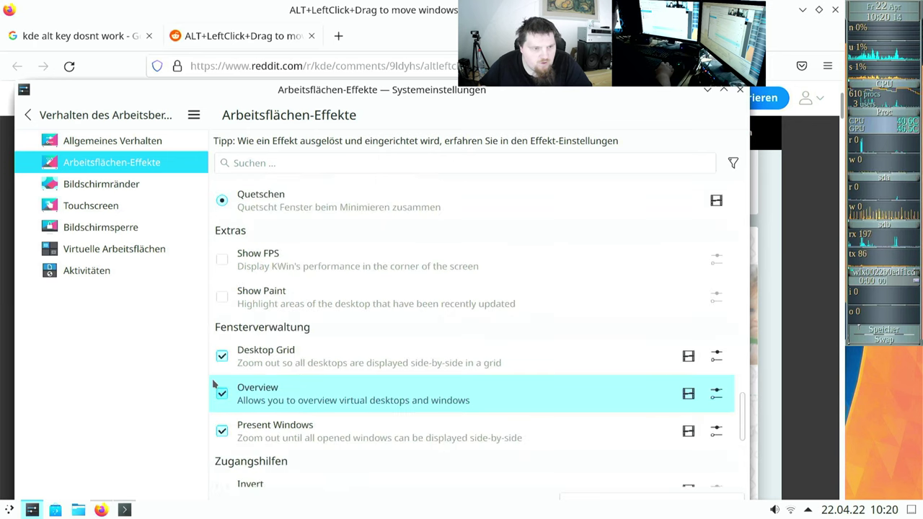
scroll(226, 380, up, 10)
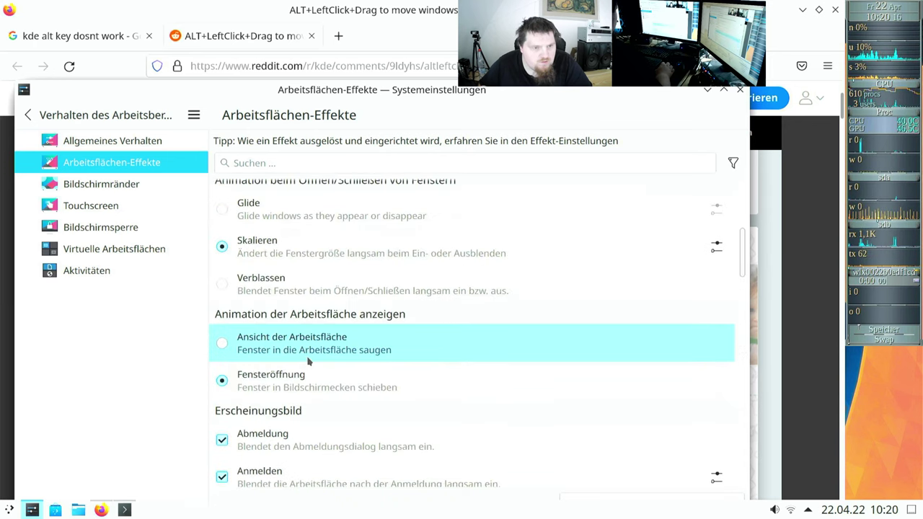
Search the effects for 'move' and 'verschie', then clear the search.
click(358, 155)
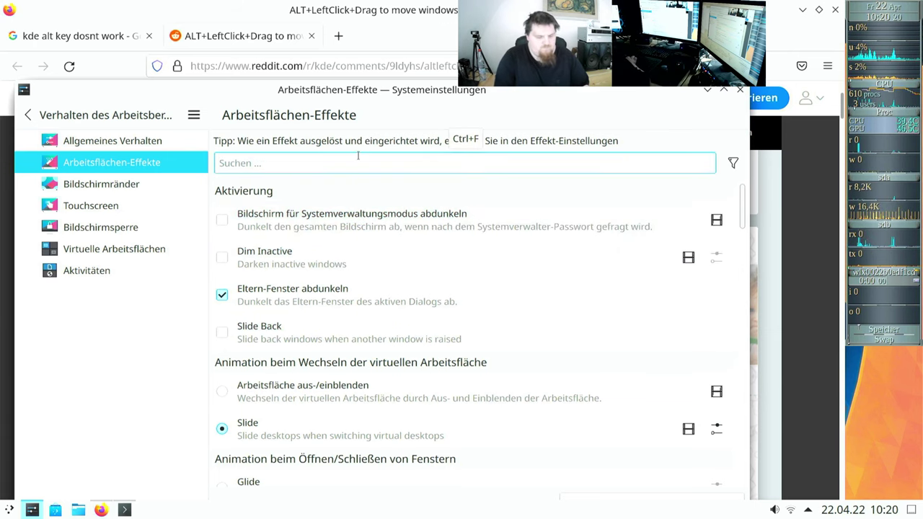
text(move)
key(BackSpace)
key(BackSpace)
key(BackSpace)
key(BackSpace)
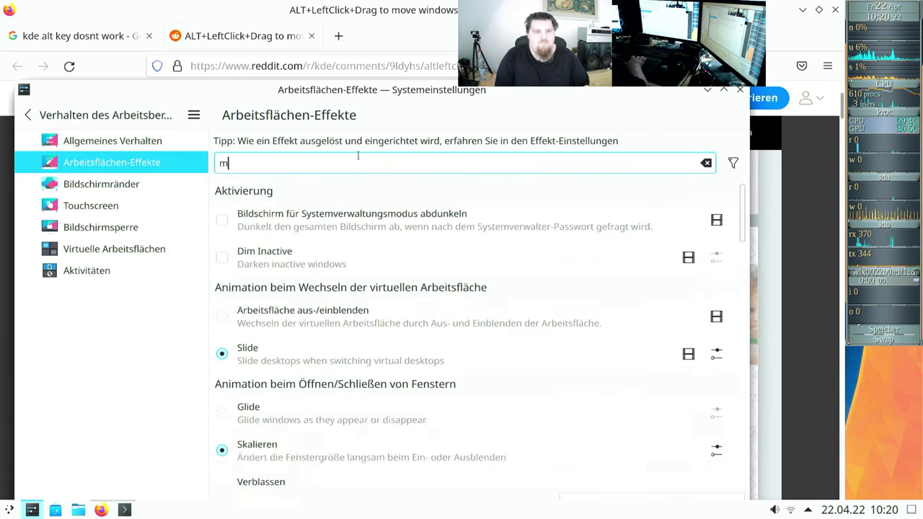
text(versch)
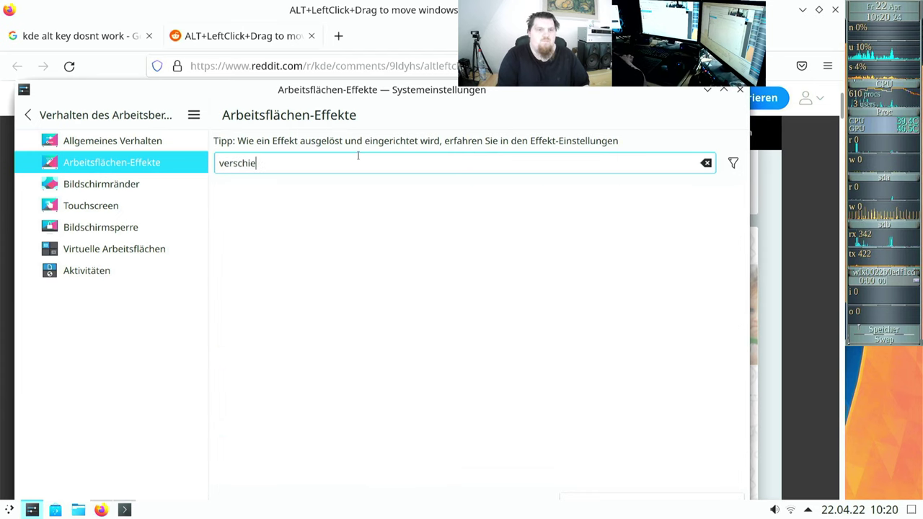
text(ie)
key(BackSpace)
key(BackSpace)
key(BackSpace)
key(BackSpace)
key(BackSpace)
key(BackSpace)
key(BackSpace)
key(BackSpace)
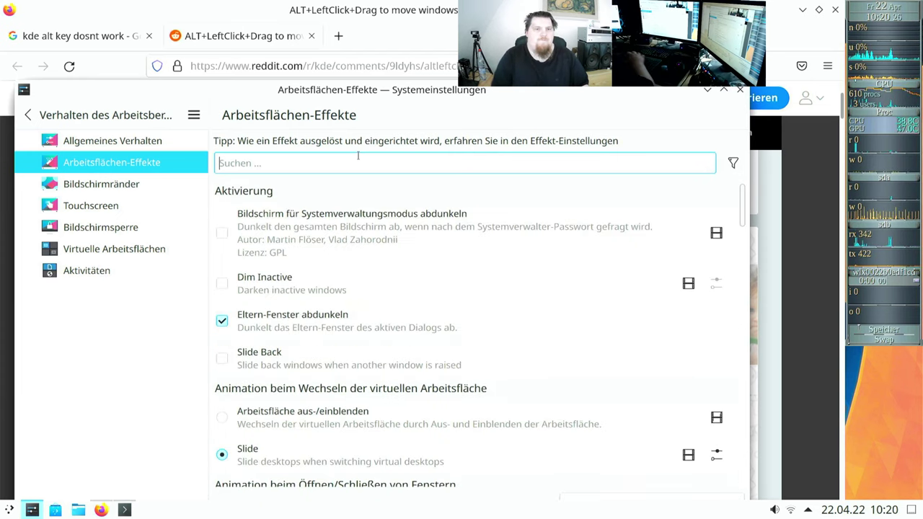
click(165, 158)
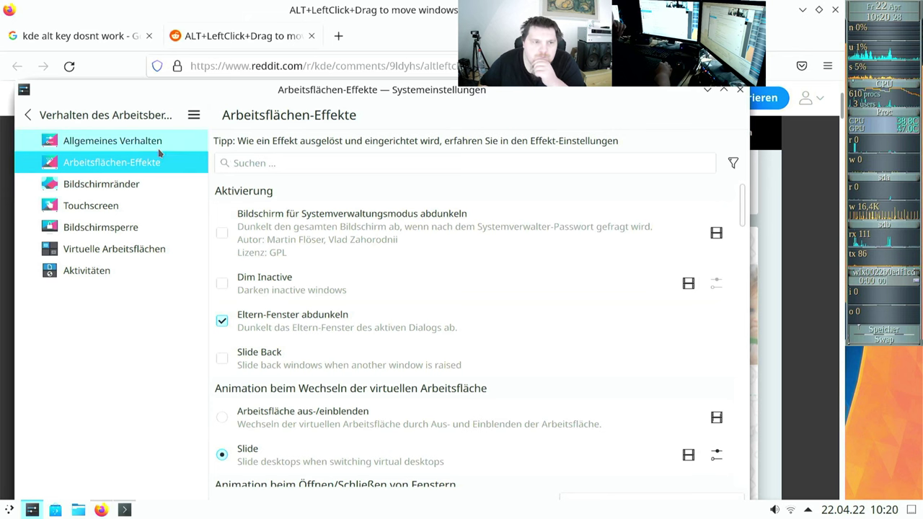
Check the Allgemeines Verhalten and Aktivitäten pages, then return to the desktop effects page.
click(158, 152)
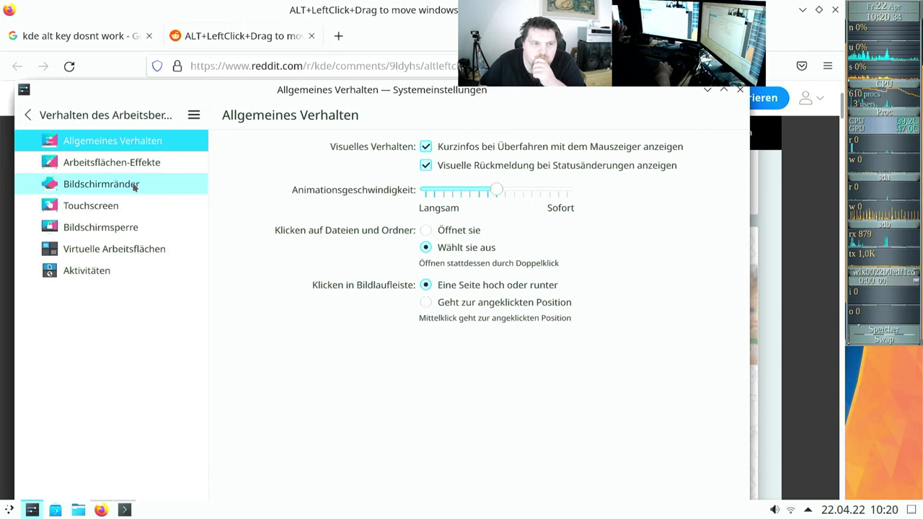
click(127, 271)
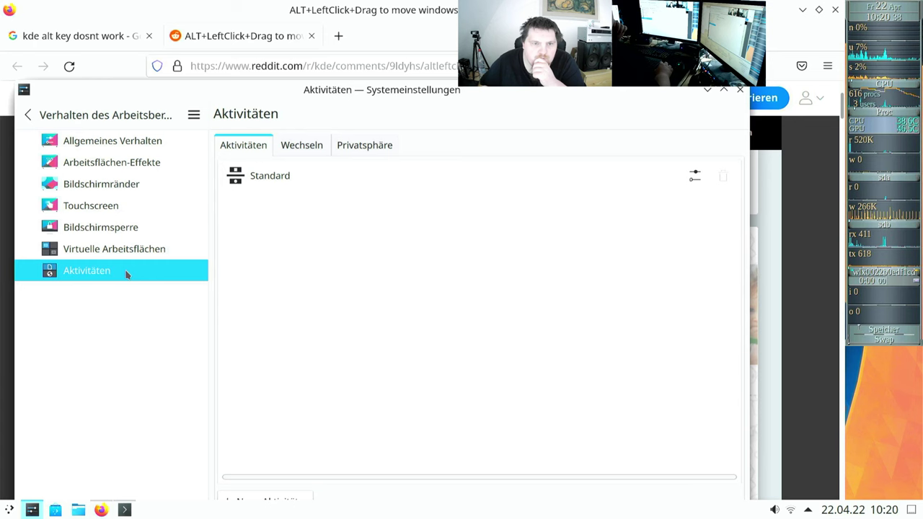
click(130, 140)
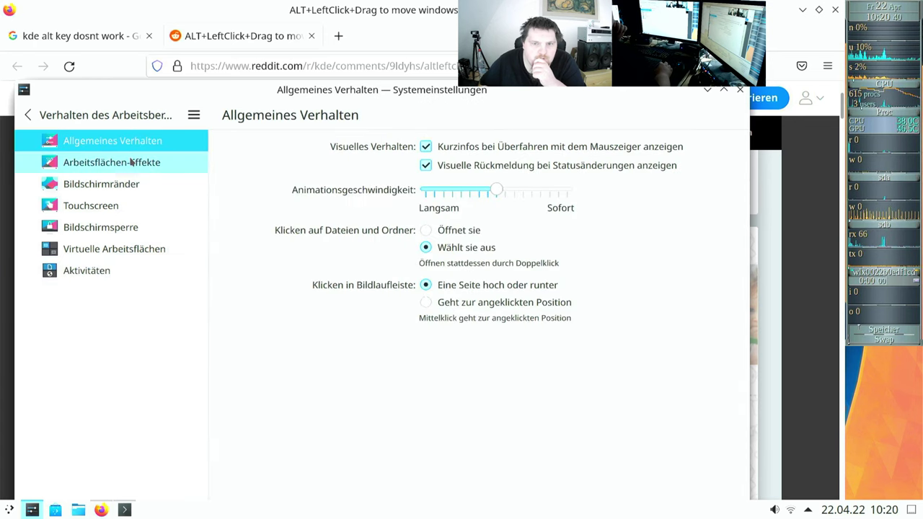
click(130, 166)
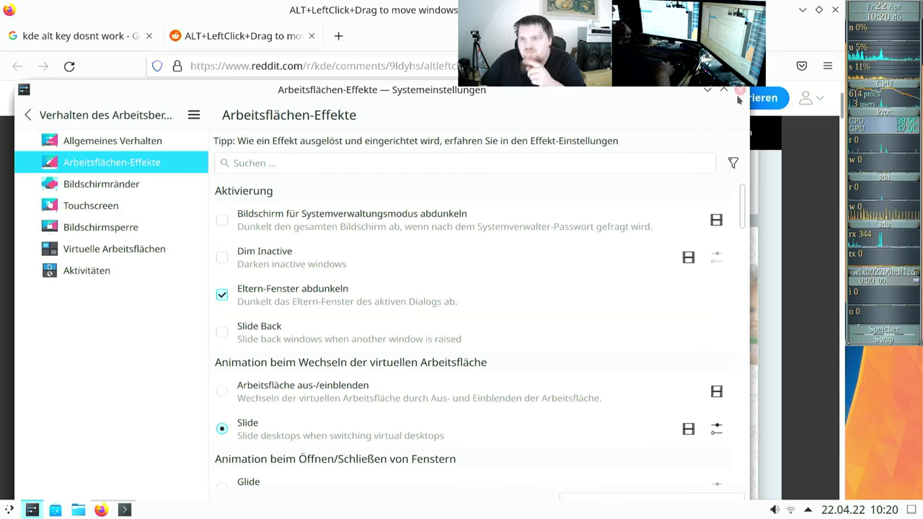
Browse Fensterverwaltung's Verschiebung, KWin-Skripte and Fensterregeln, then view Fensterverhalten's Titelleistenaktionen tab.
click(29, 114)
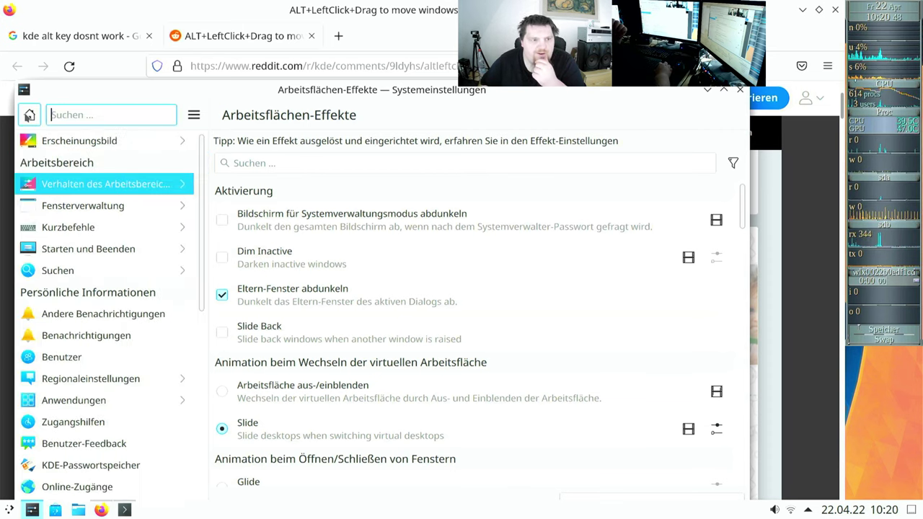
click(68, 208)
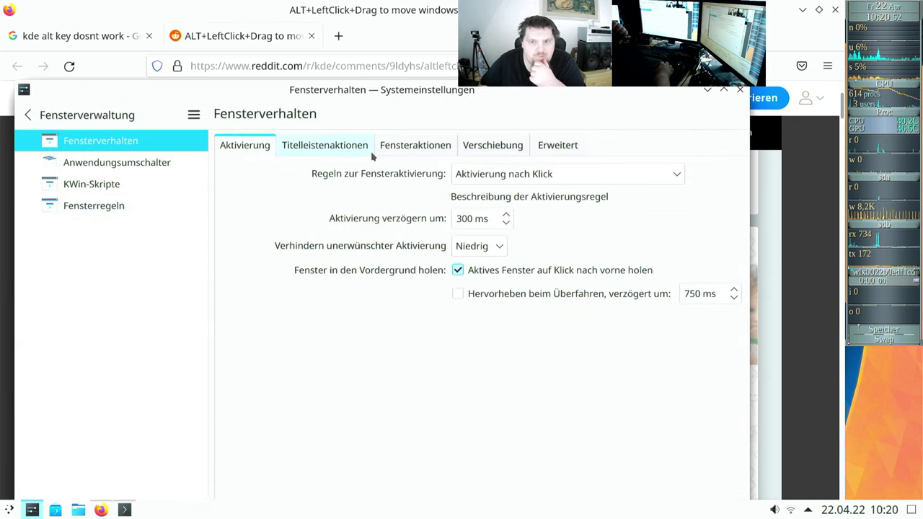
click(473, 145)
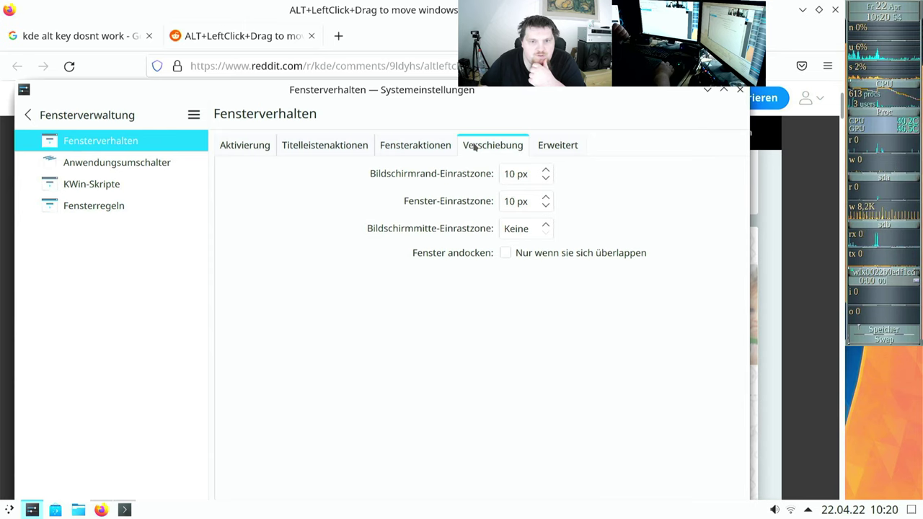
click(123, 185)
click(113, 204)
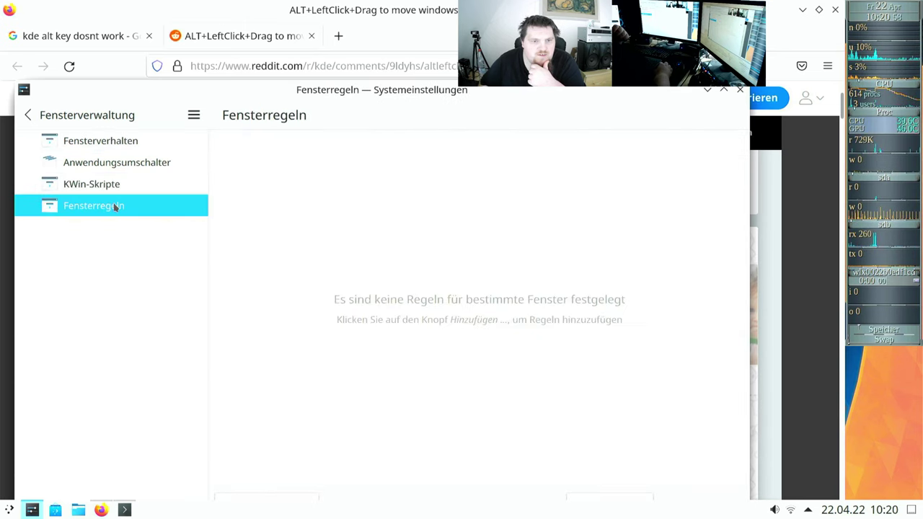
click(120, 147)
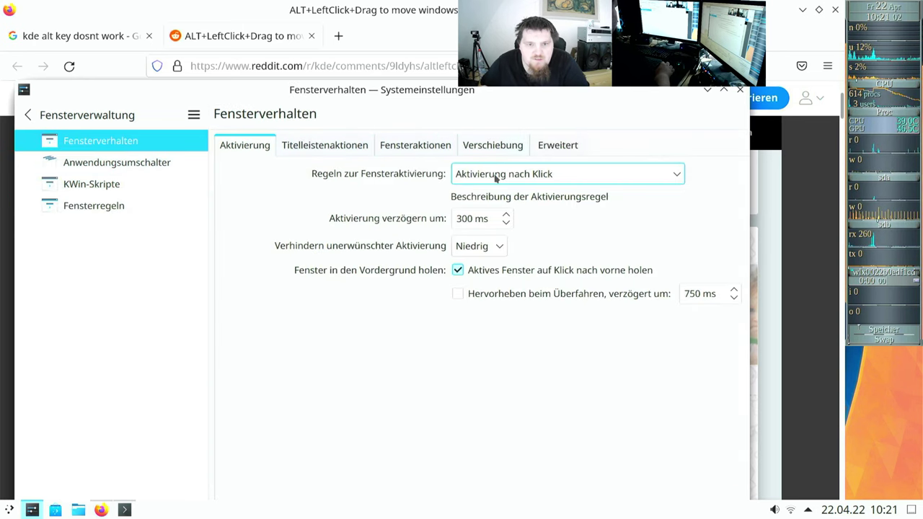
click(324, 151)
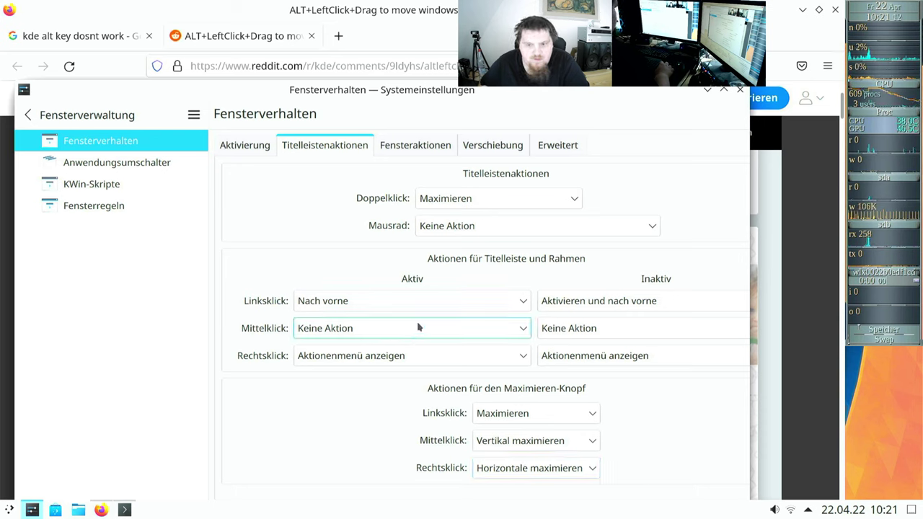
Show the Fensteraktionen tab with Meta as modifier and drag the settings window around.
click(429, 153)
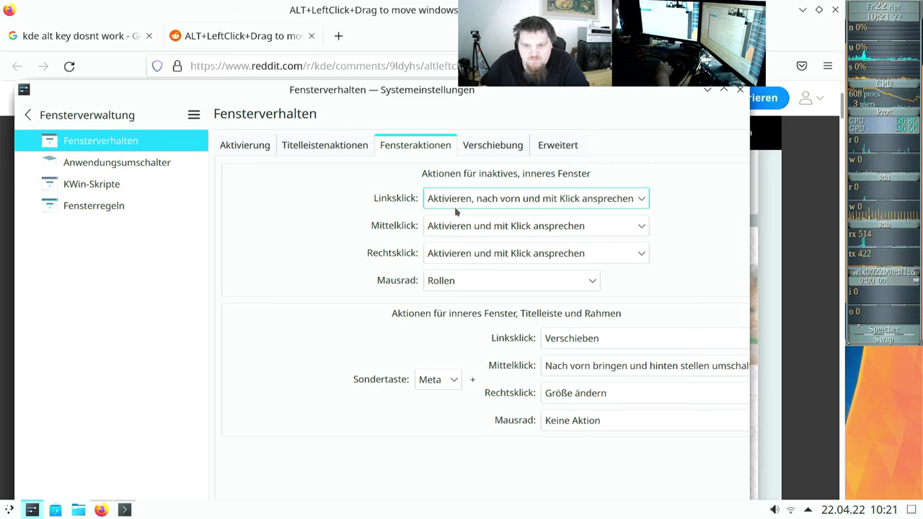
drag(240, 422, 339, 280)
drag(173, 376, 58, 442)
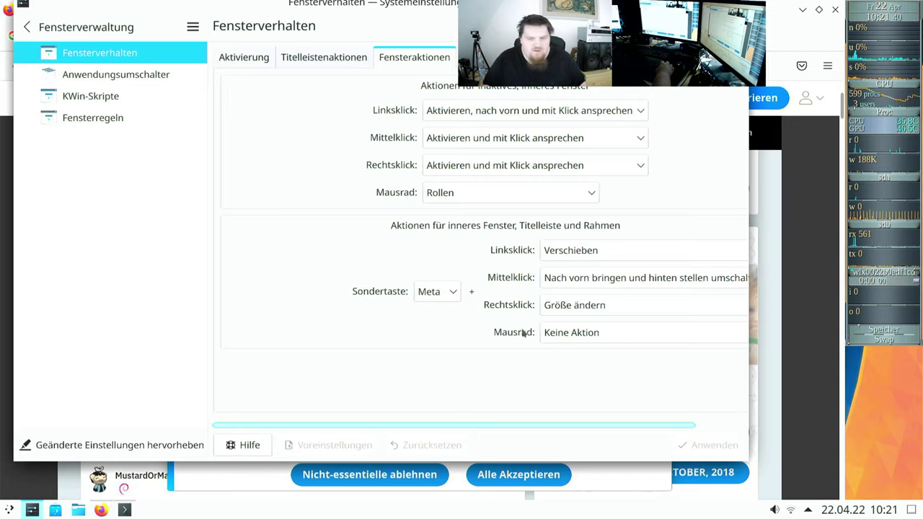
drag(713, 430, 784, 451)
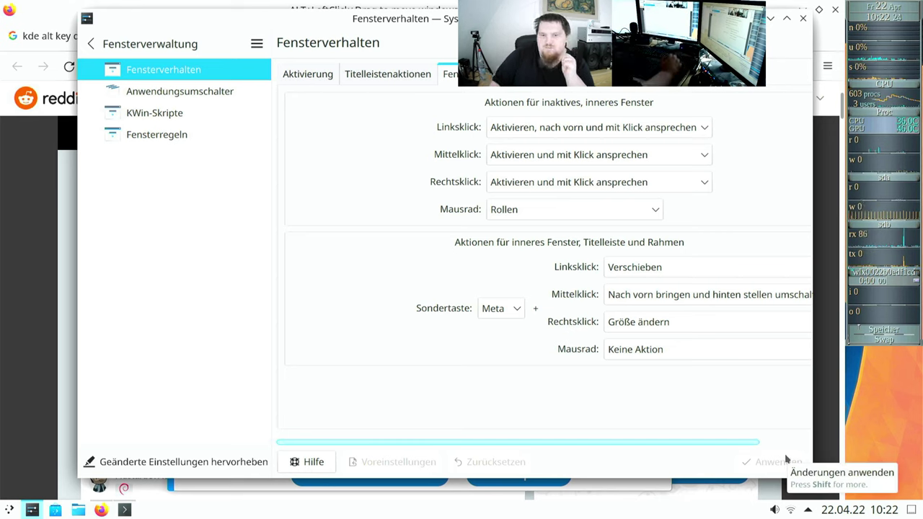
Set the window-action modifier key to Alt, apply, and Alt-drag the settings window to test.
click(510, 311)
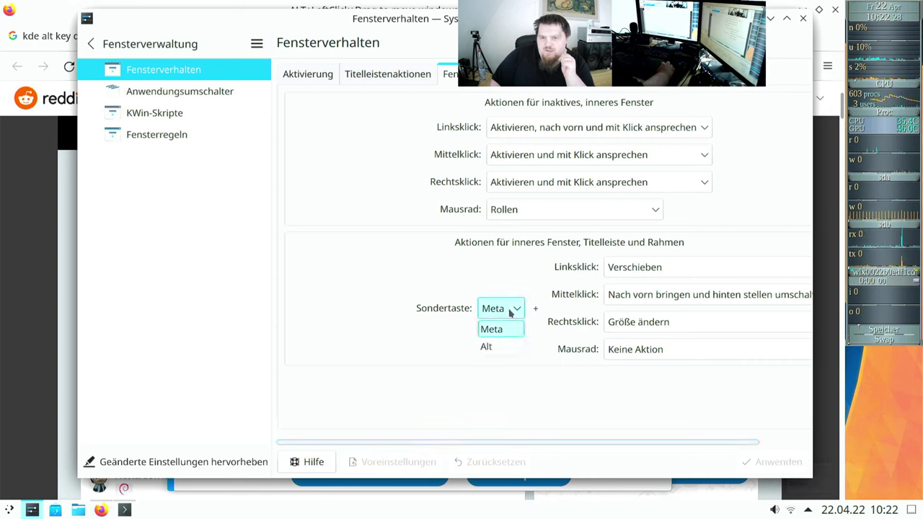
click(498, 345)
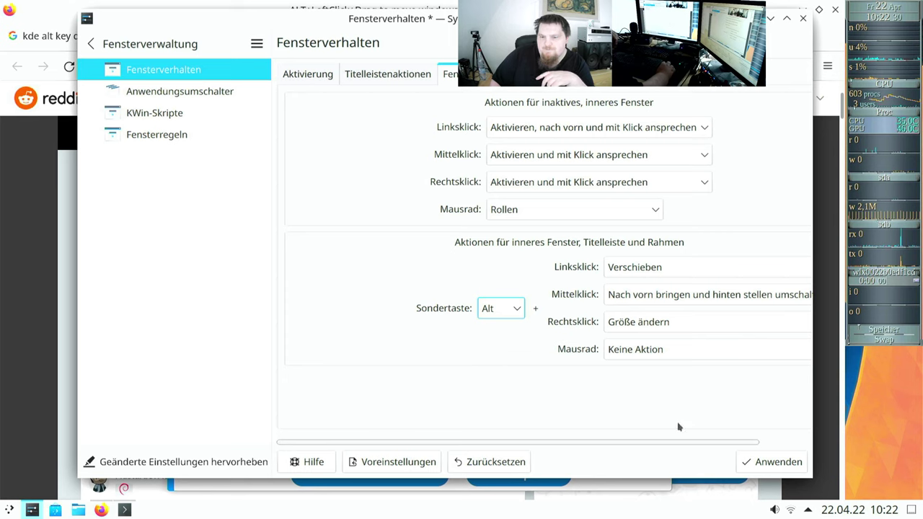
click(766, 462)
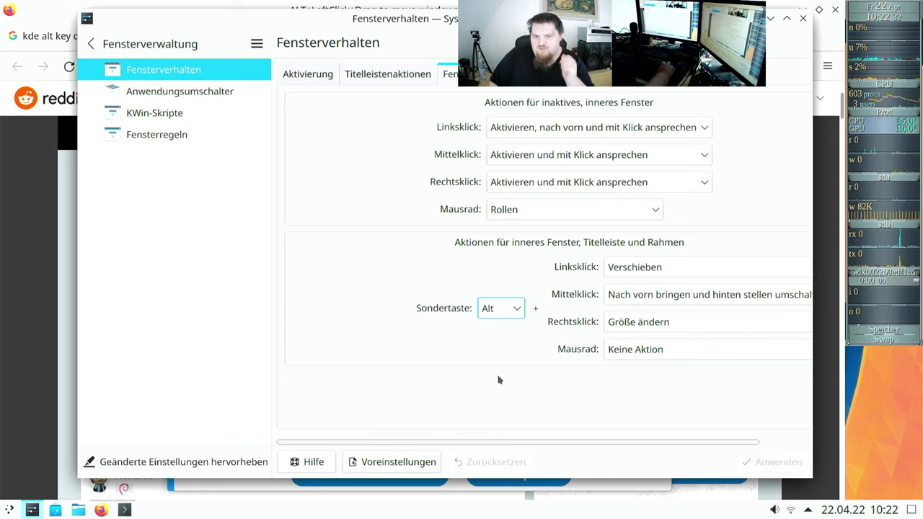
key(alt)
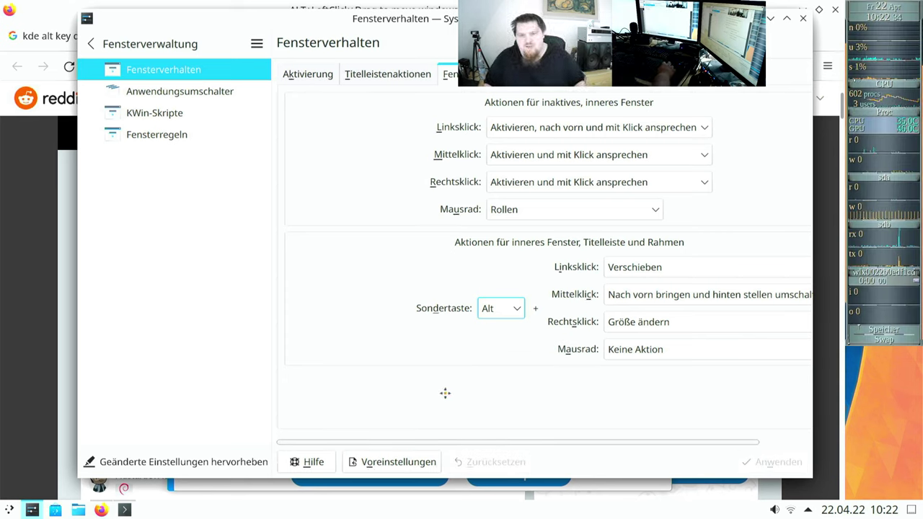
drag(354, 180, 240, 298)
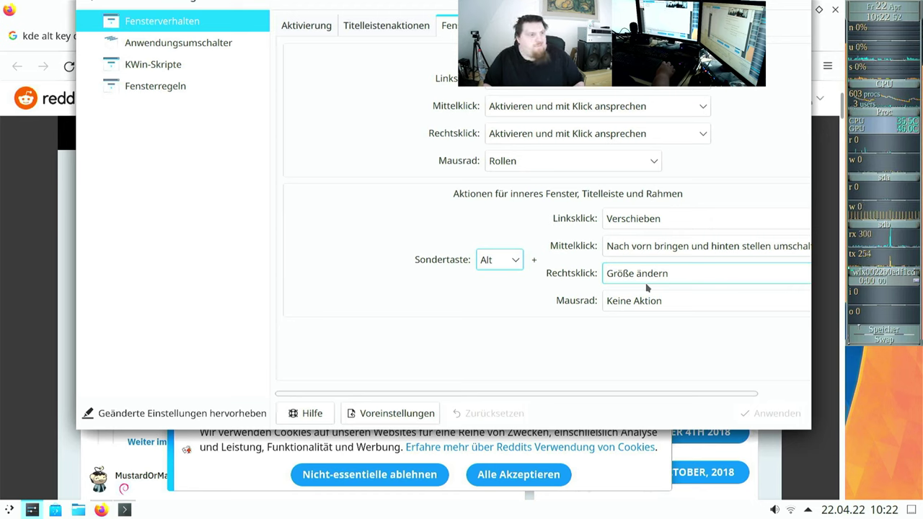
Set the modifier-plus-Mausrad action to Transparenz ändern, apply, and scroll to fade the window.
click(639, 301)
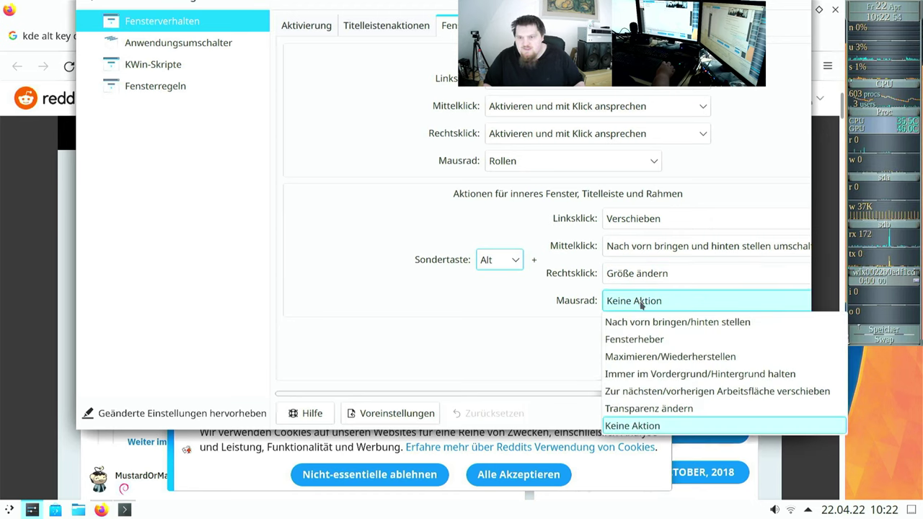
click(637, 418)
click(746, 417)
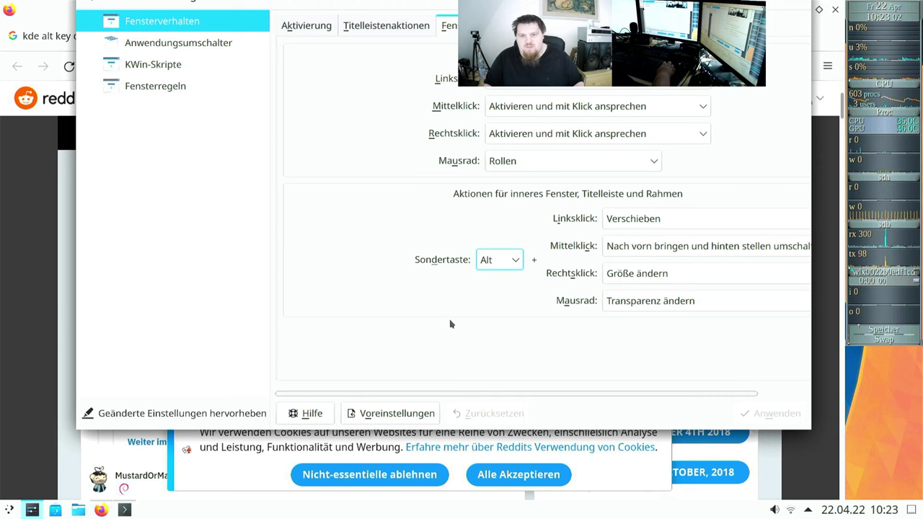
alt+scroll(450, 324, down, 10)
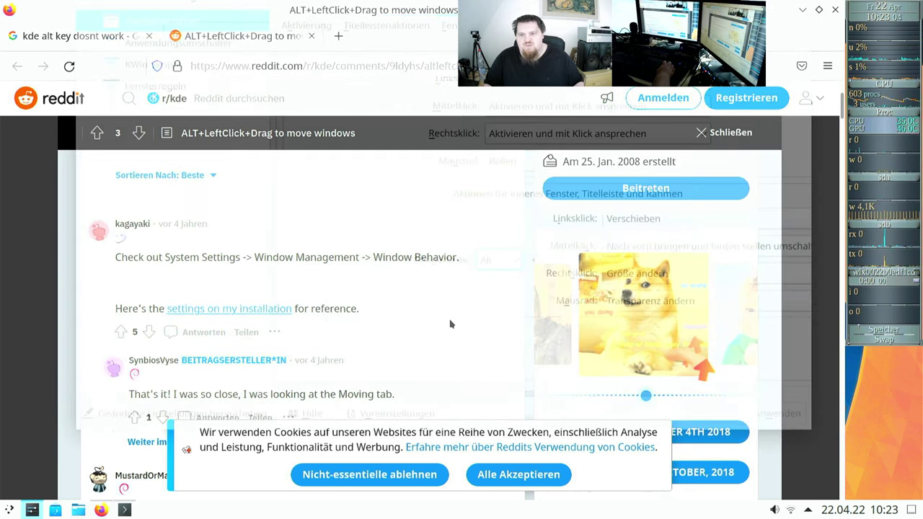
Alt+scroll over System Settings to fade it out fully and back to partly see-through.
alt+scroll(450, 324, down, 5)
alt+scroll(449, 323, up, 4)
alt+scroll(449, 323, down, 4)
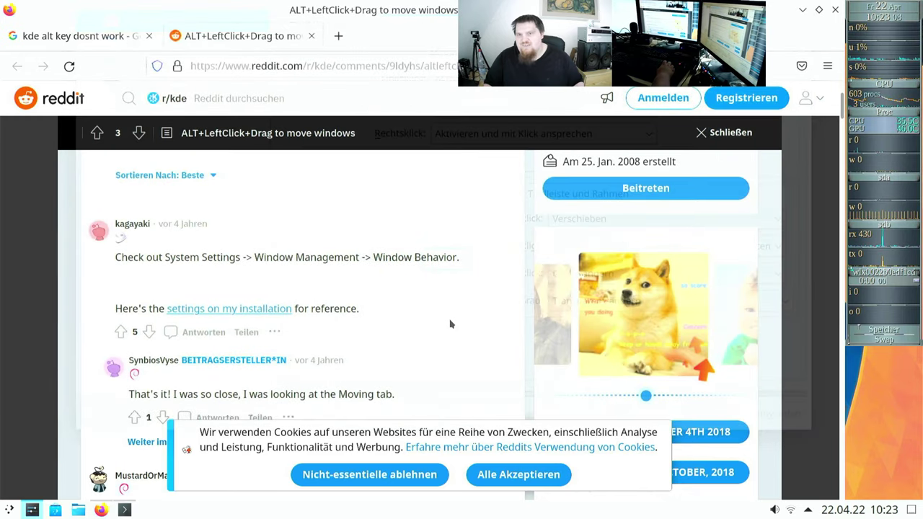
alt+scroll(308, 299, up, 4)
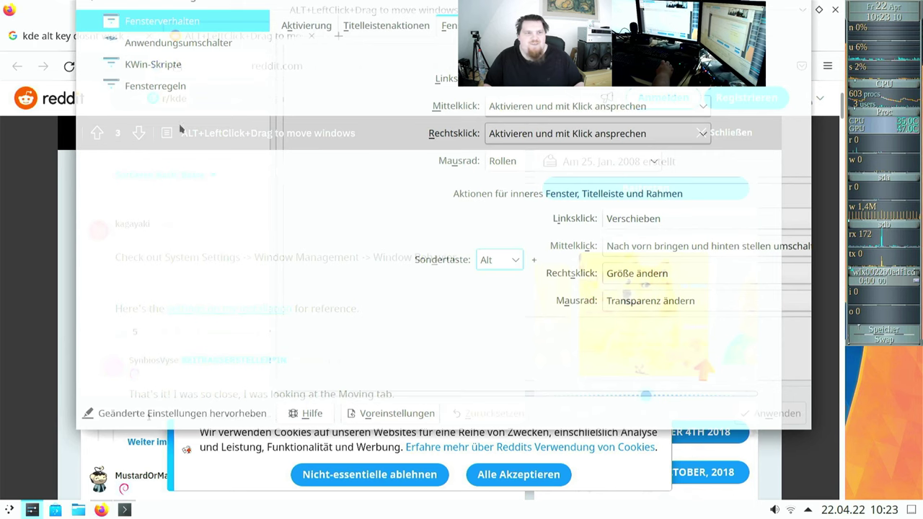
alt+scroll(19, 283, down, 2)
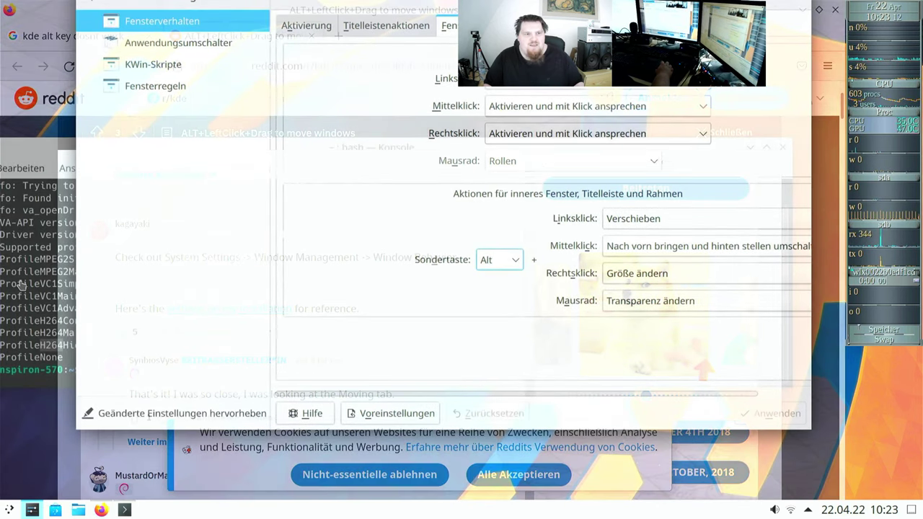
alt+scroll(22, 284, down, 2)
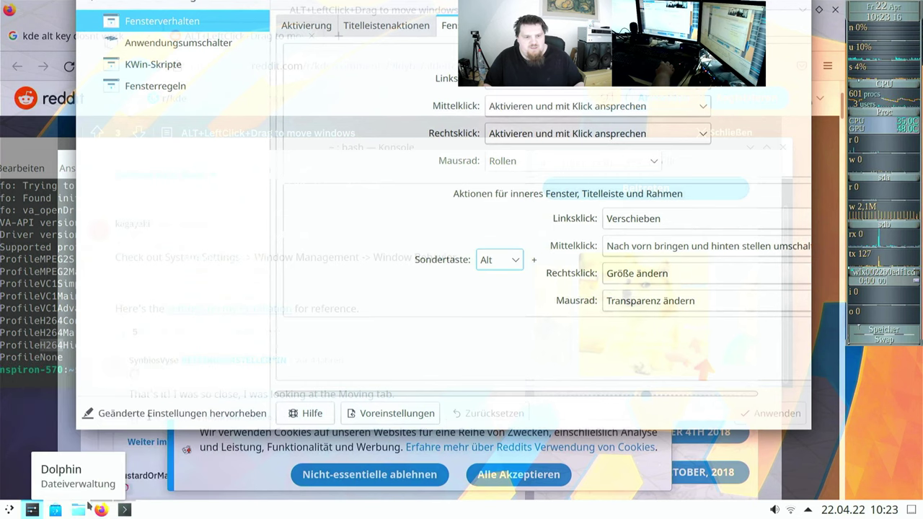
Bring Konsole to the front and Alt+scroll over it to change its opacity.
click(125, 510)
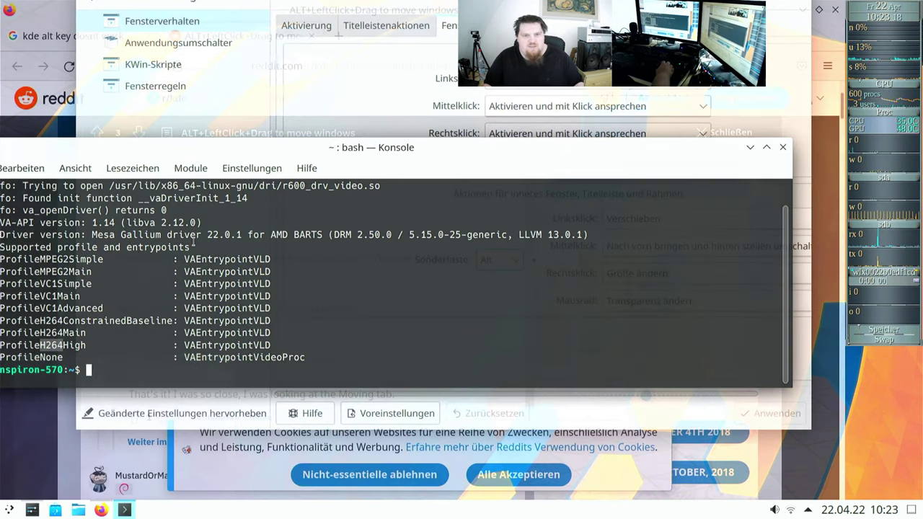
alt+scroll(397, 281, down, 3)
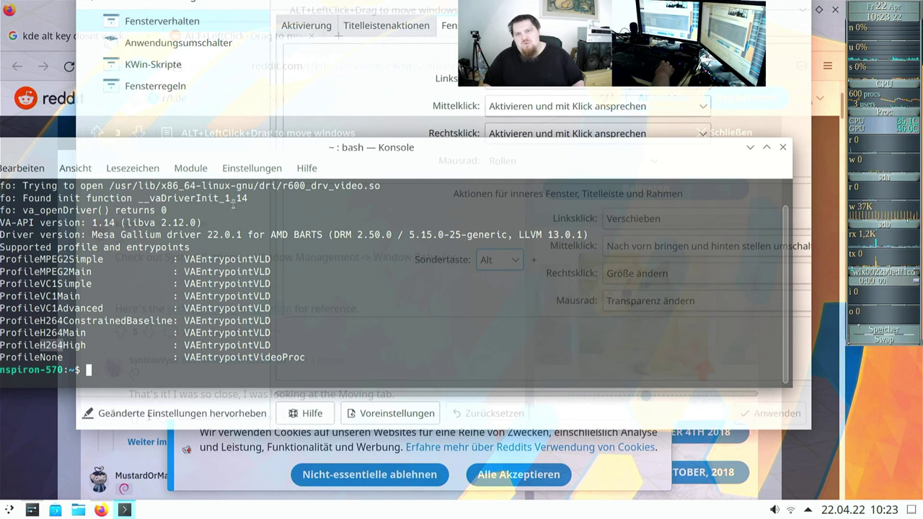
scroll(247, 207, up, 3)
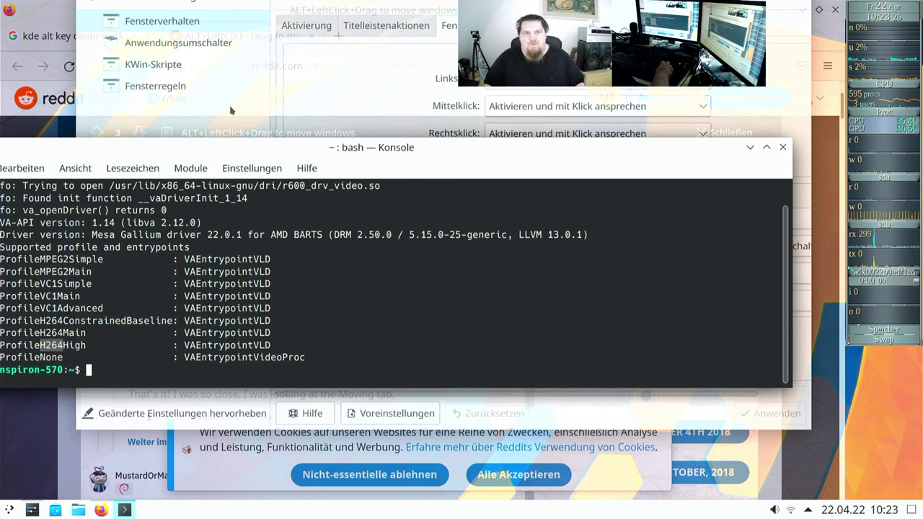
scroll(231, 111, up, 3)
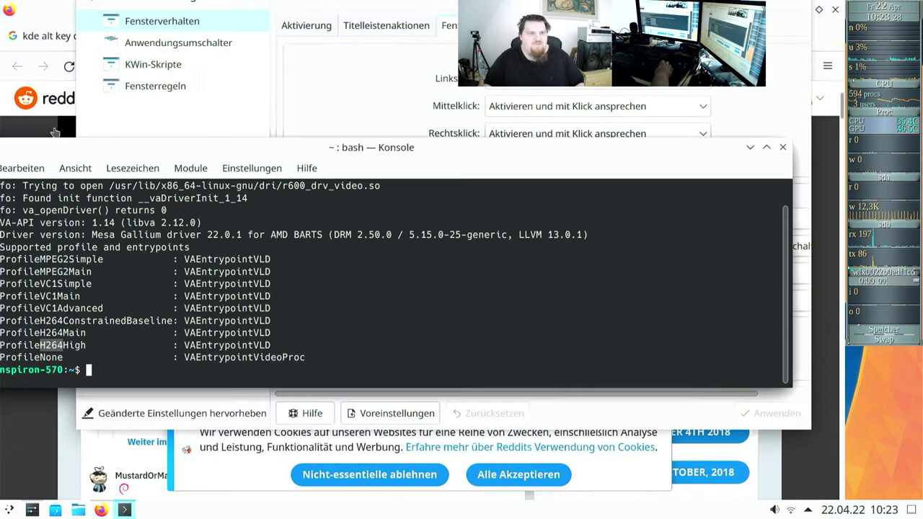
scroll(54, 132, up, 3)
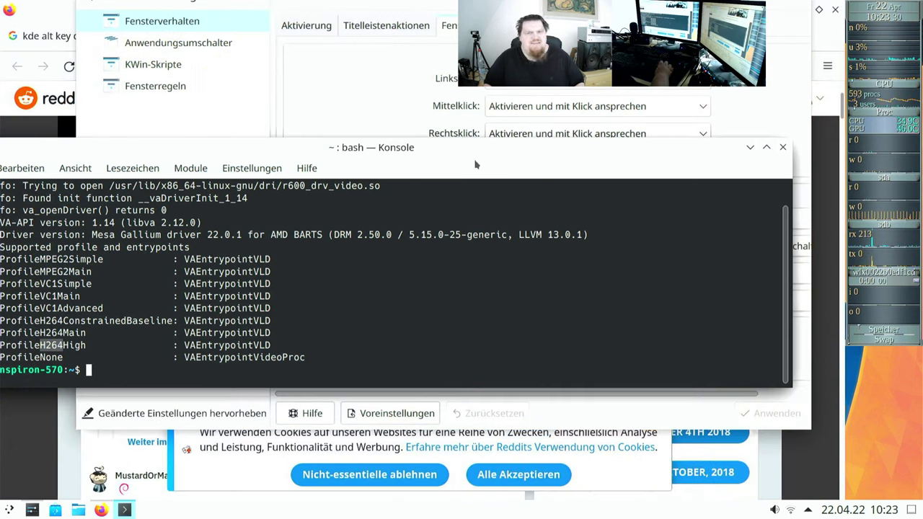
Check Konsole's window menu and shift the terminal slightly right and down, then return System Settings to front.
right_click(303, 148)
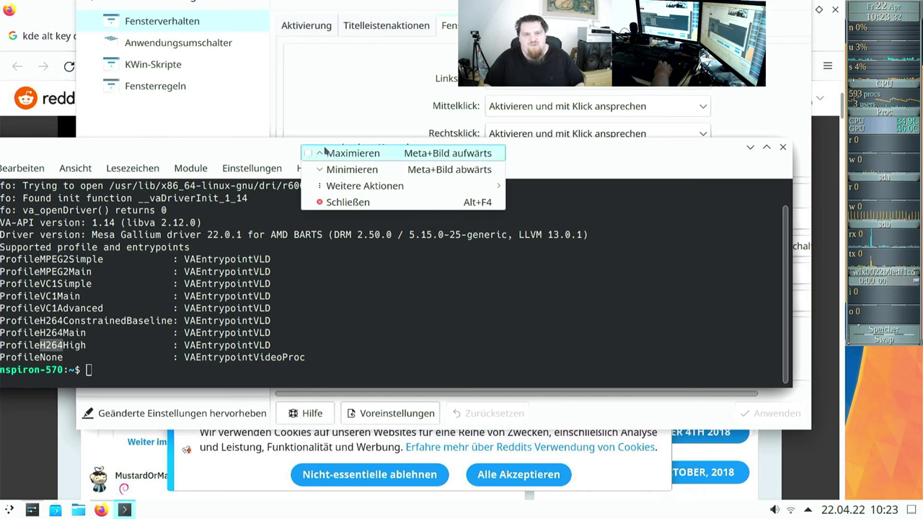
mouse_move(372, 189)
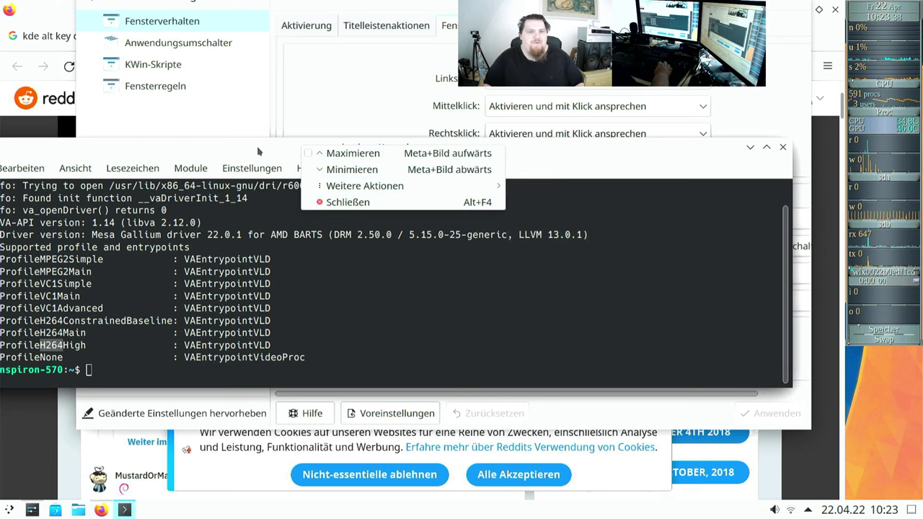
click(256, 146)
drag(256, 146, 297, 159)
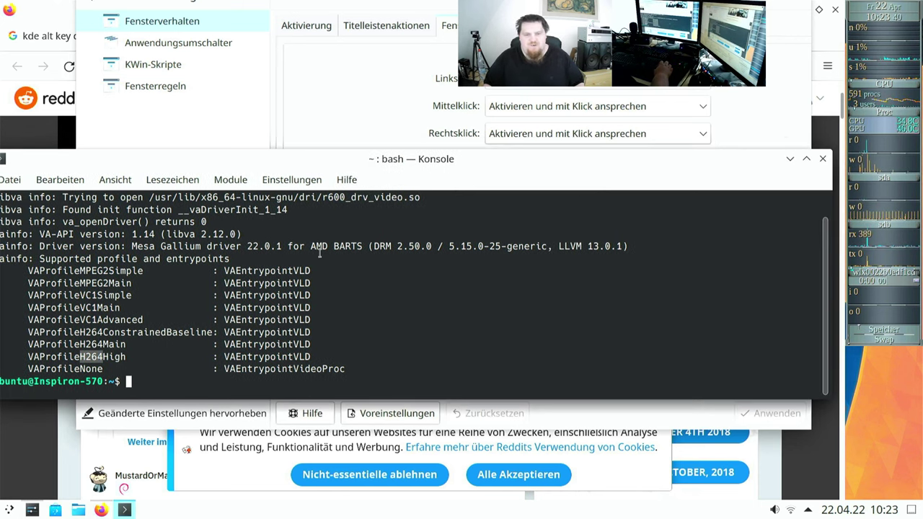
scroll(334, 281, down, 2)
scroll(334, 281, up, 3)
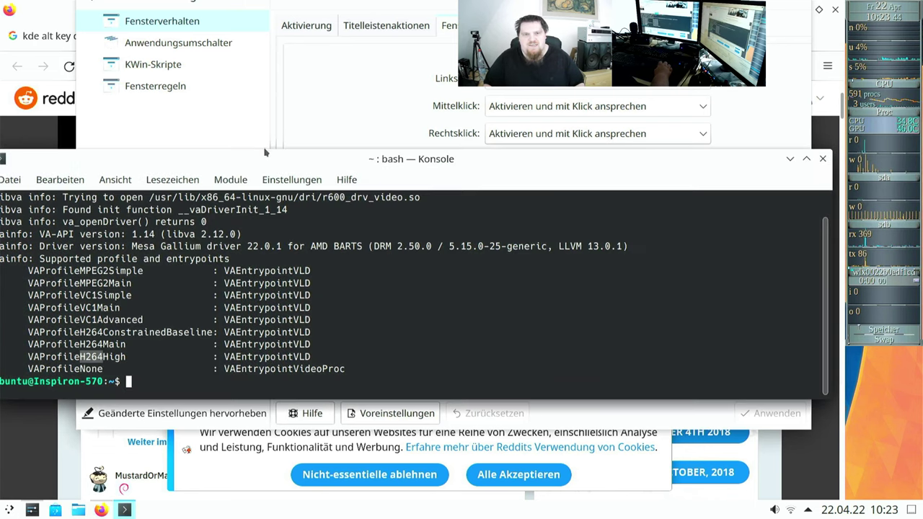
click(281, 132)
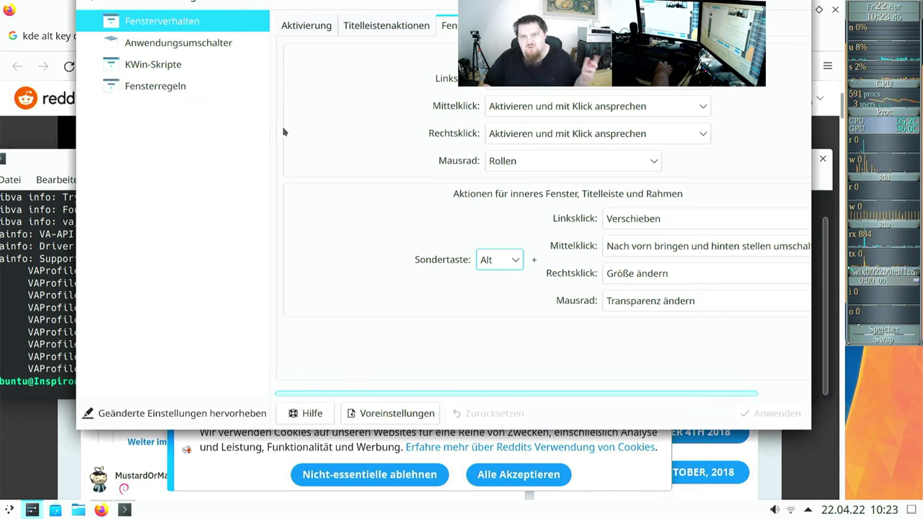
Set the Sondertaste Mausrad action to 'Keine Aktion' and apply it.
click(654, 301)
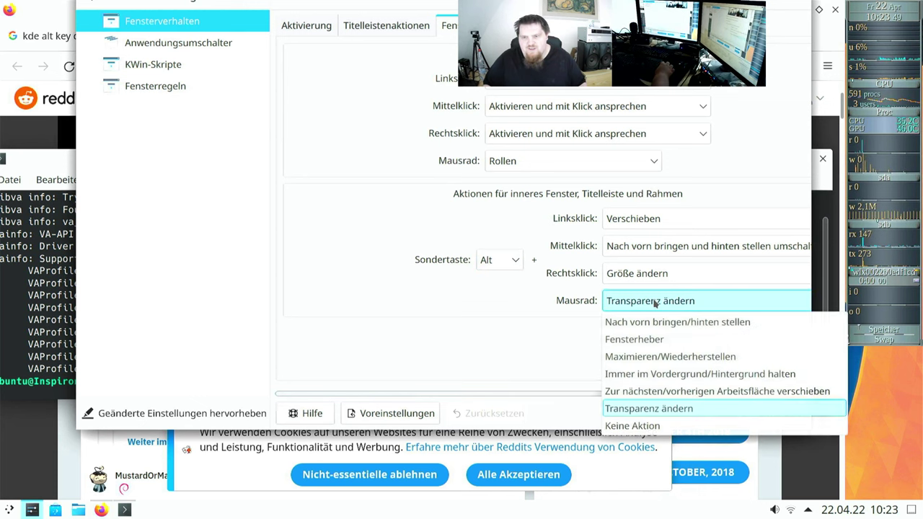
click(641, 425)
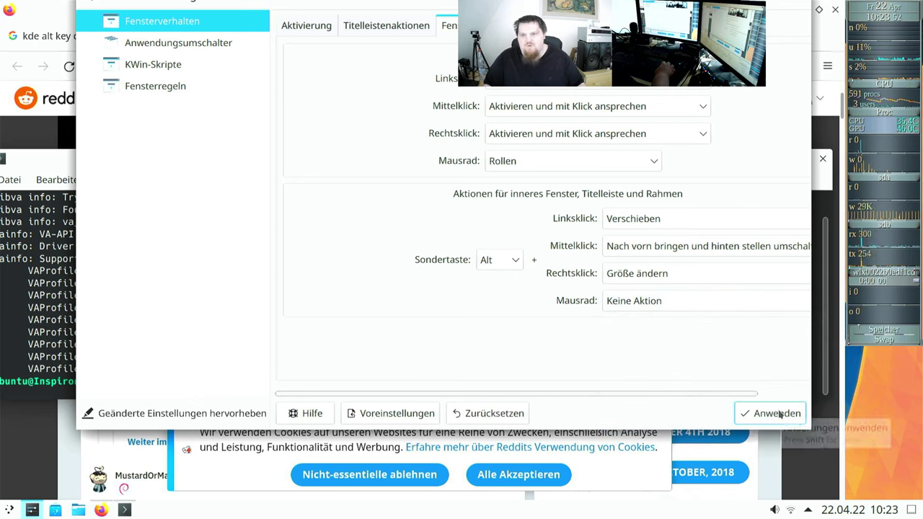
click(779, 413)
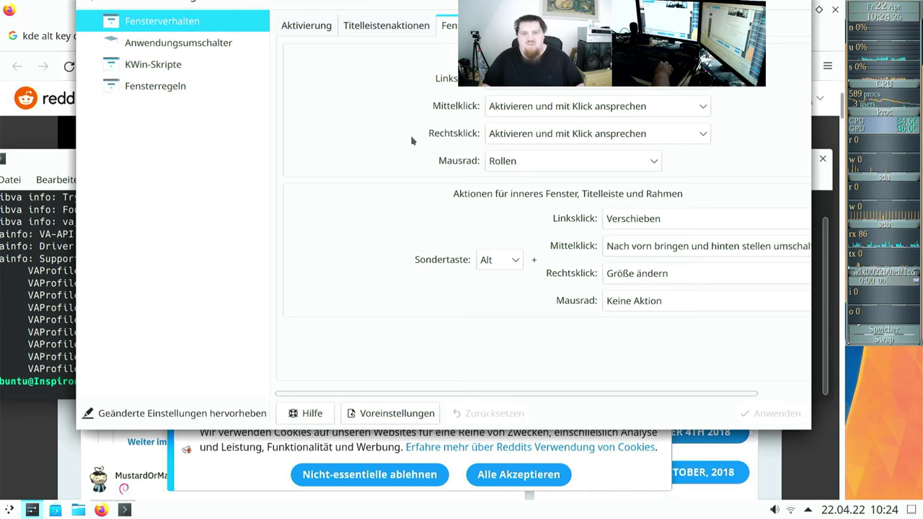
Move the settings window down-left and browse the Aktivierung and Titelleistenaktionen tabs before returning to Fensteraktionen.
drag(411, 141, 400, 212)
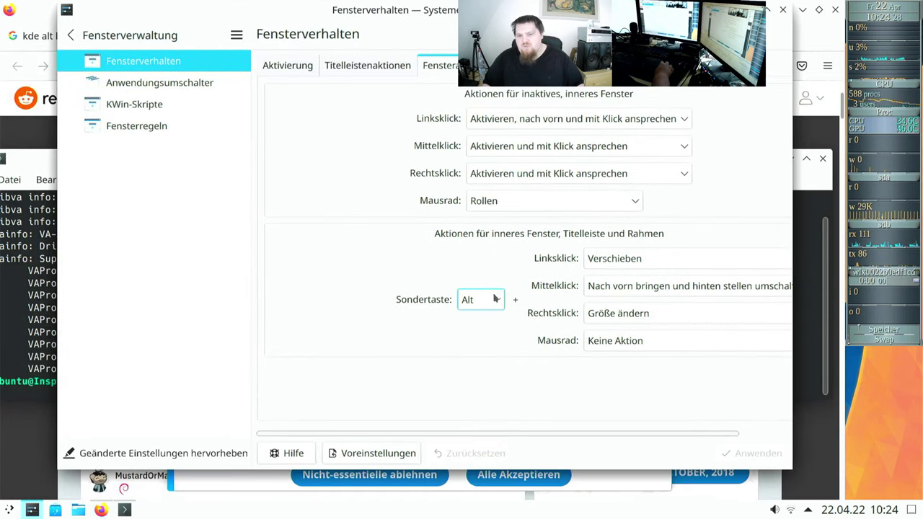
click(71, 34)
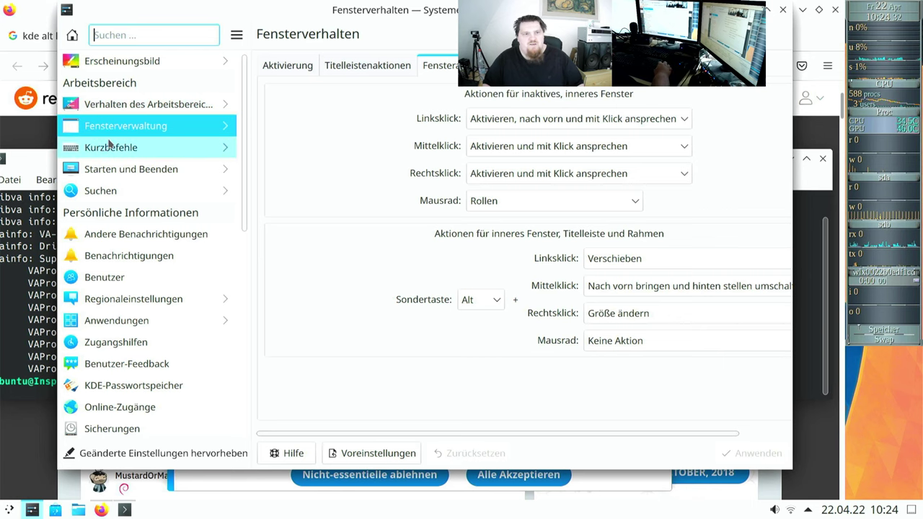
click(113, 133)
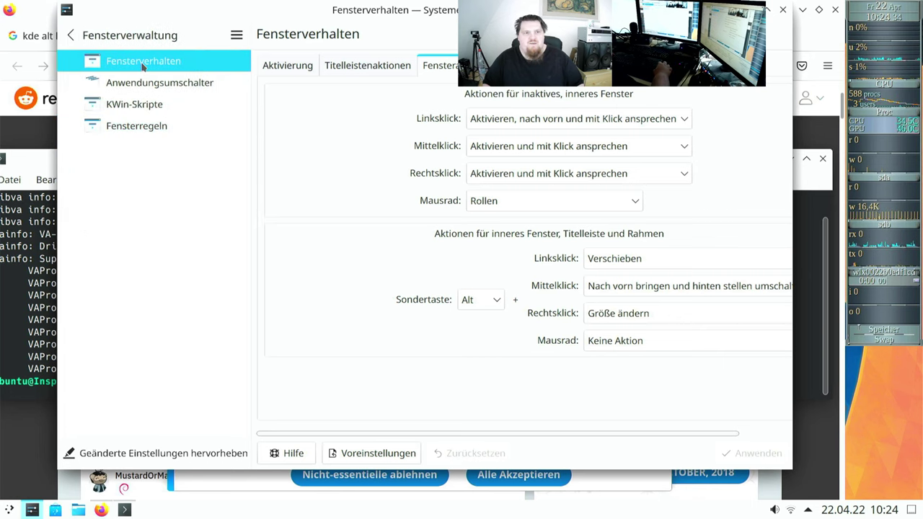
drag(442, 9, 410, 53)
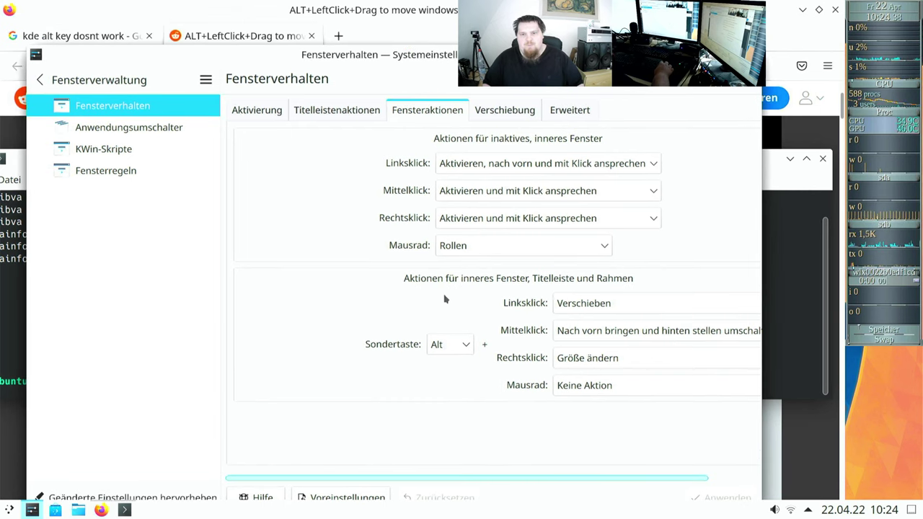
click(266, 110)
click(313, 110)
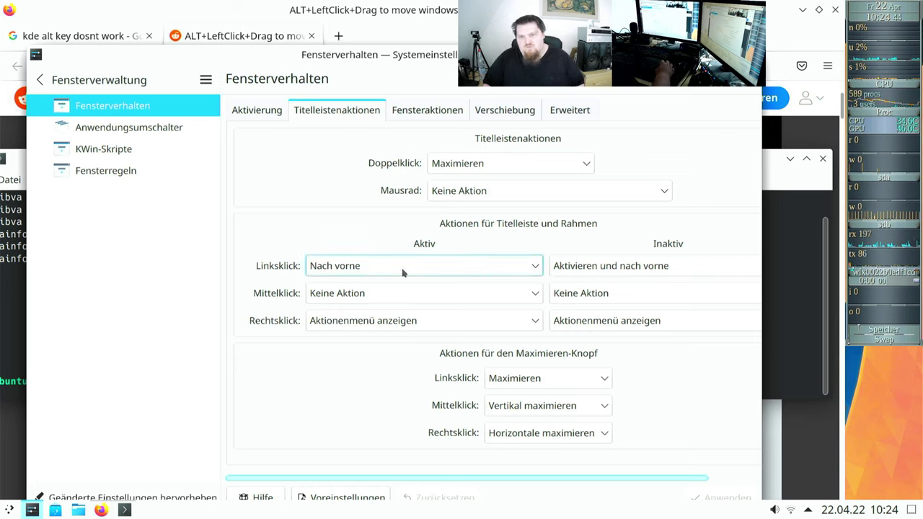
click(435, 114)
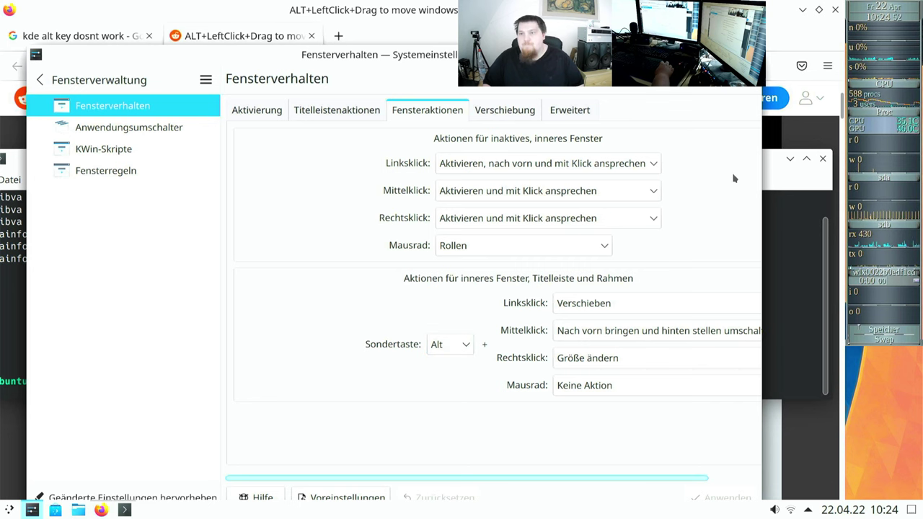
Restore the maximized System Settings window, move it around, then close it.
double_click(433, 49)
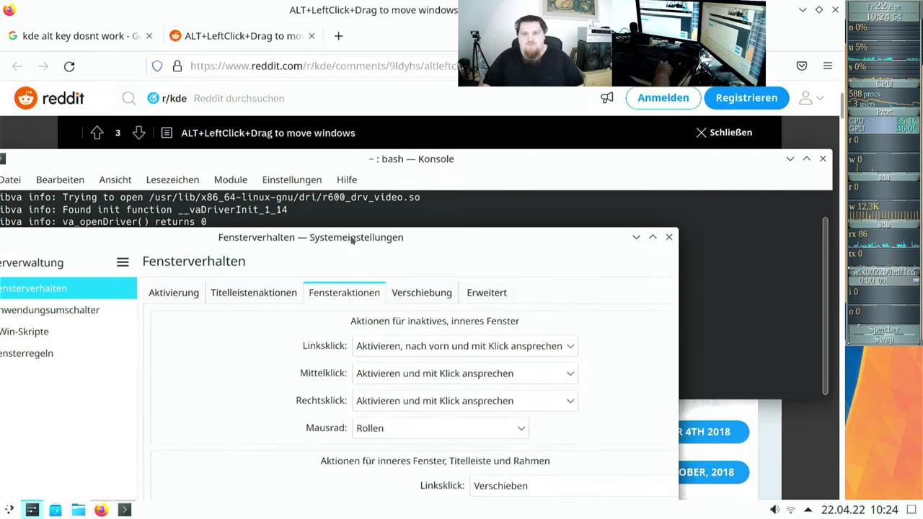
click(504, 374)
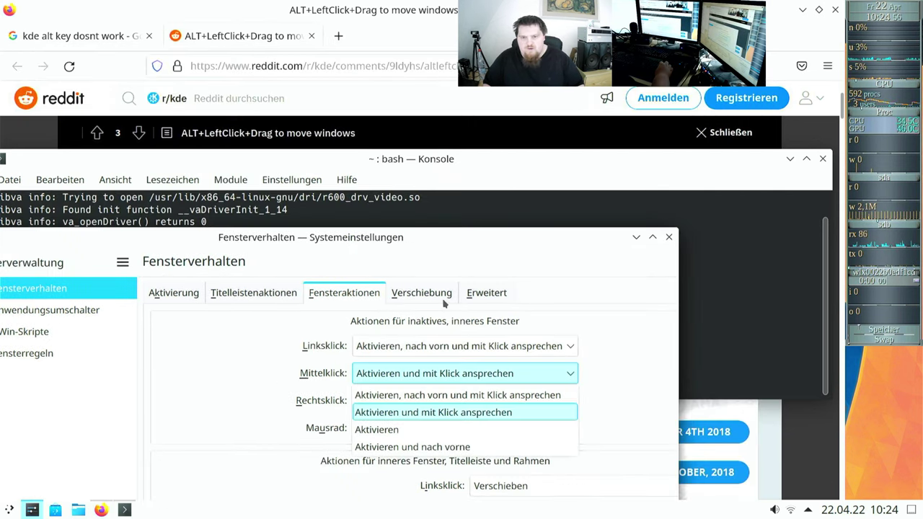
click(248, 422)
drag(247, 422, 346, 198)
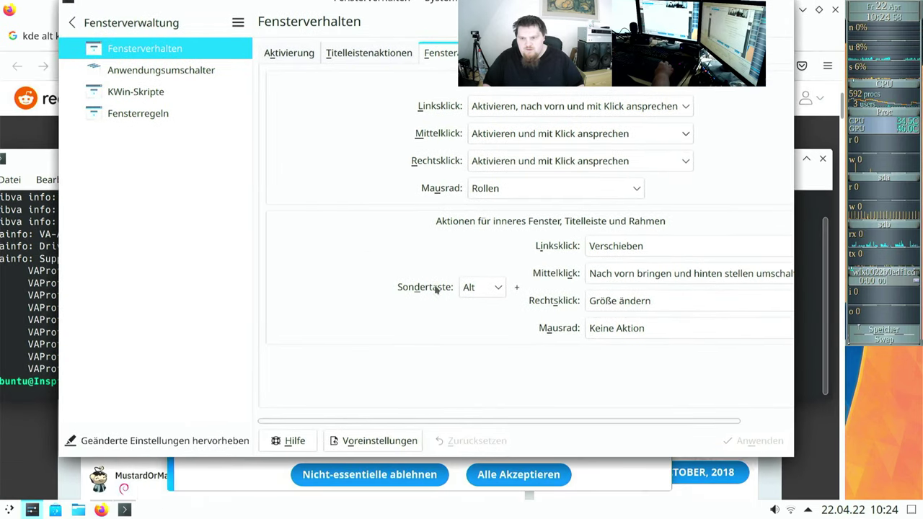
drag(397, 309, 237, 495)
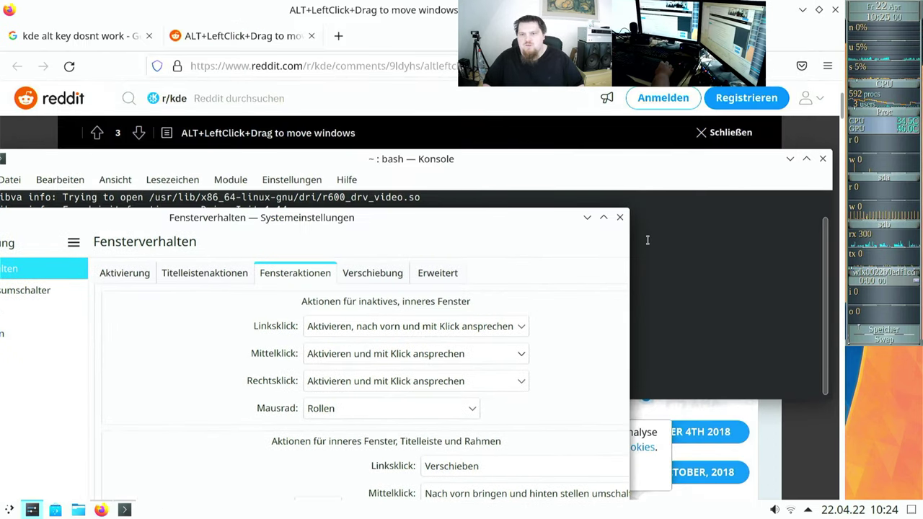
click(620, 220)
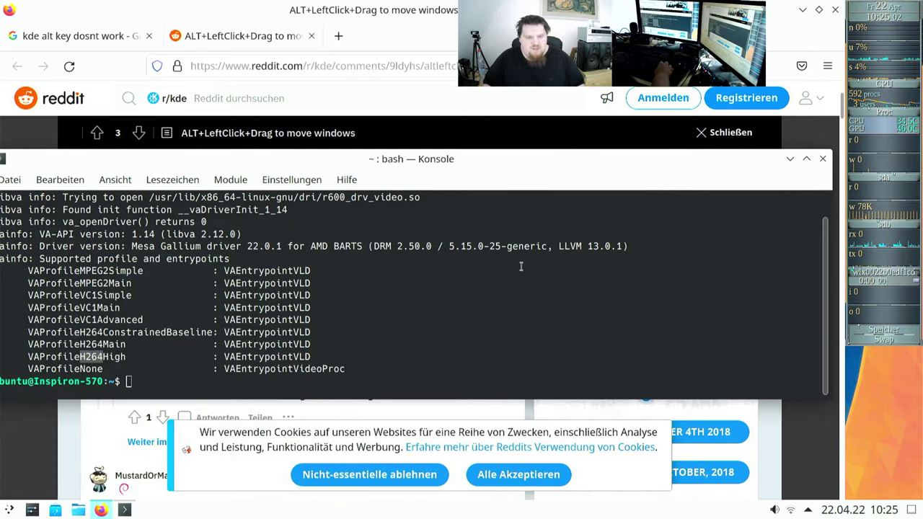
Alt-drag the Konsole window to several spots on screen, then close the terminal.
drag(486, 290, 566, 365)
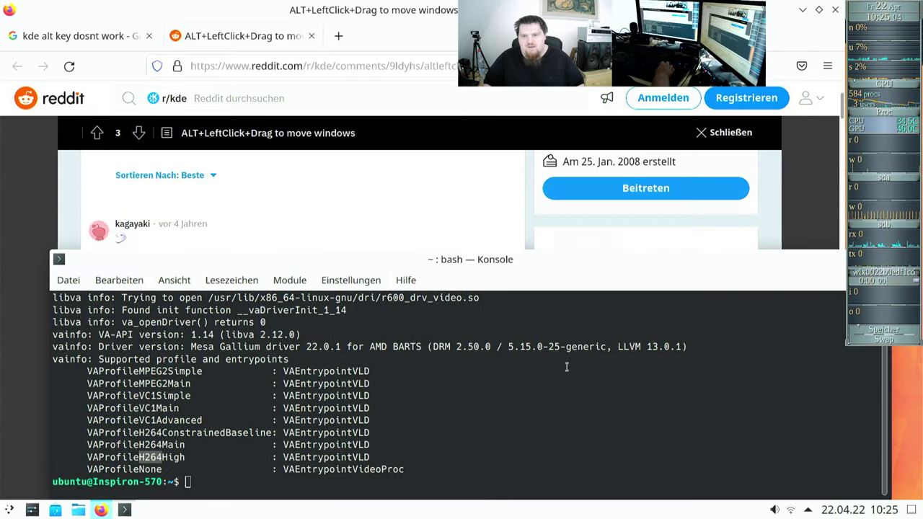
drag(381, 426, 322, 433)
key(alt)
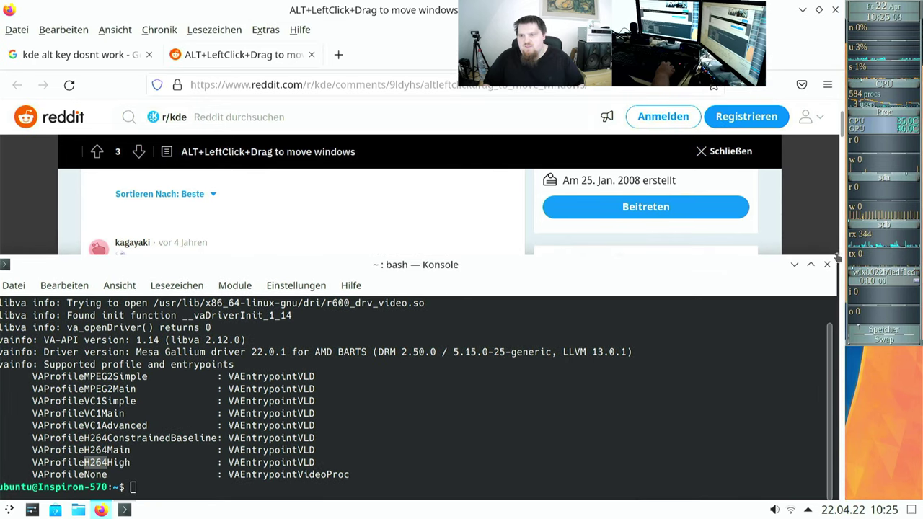
drag(426, 421, 542, 391)
drag(365, 438, 511, 132)
drag(383, 97, 311, 307)
click(270, 254)
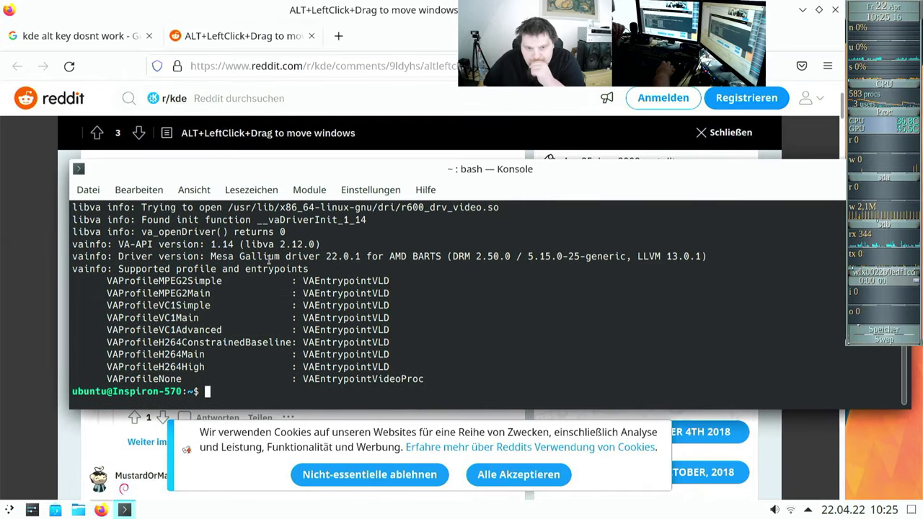
drag(329, 171, 224, 203)
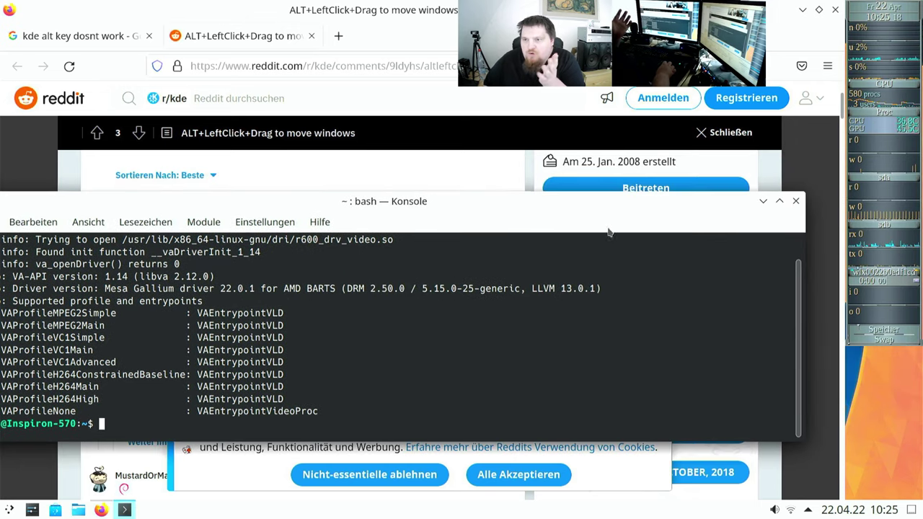
click(796, 201)
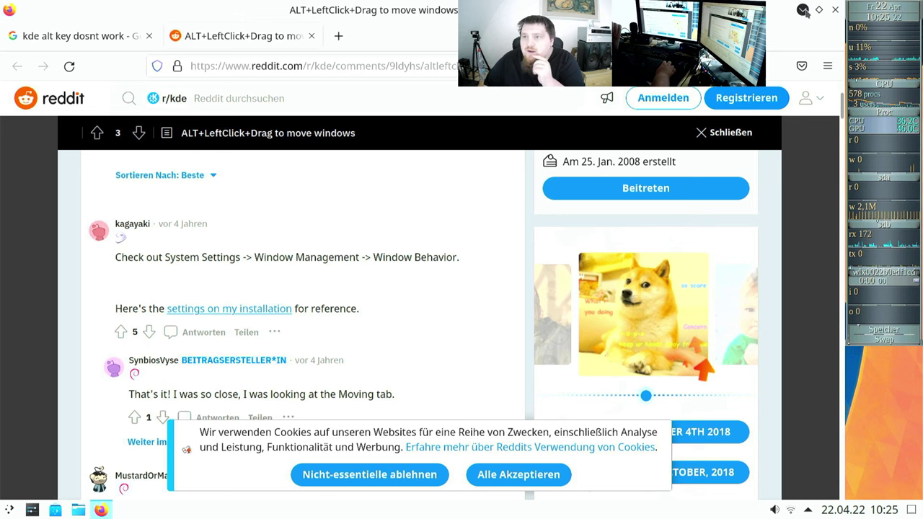
Close Firefox and open the Kickoff launcher on its Favoriten list.
click(835, 9)
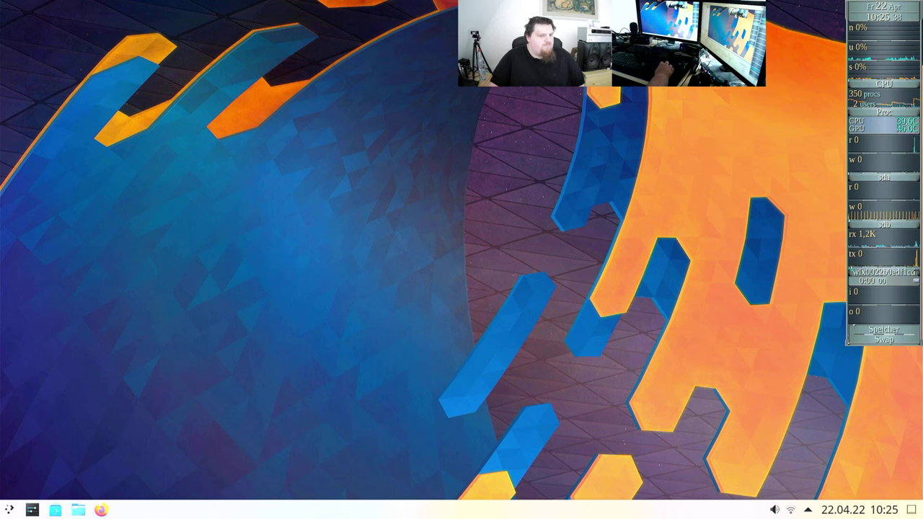
click(9, 510)
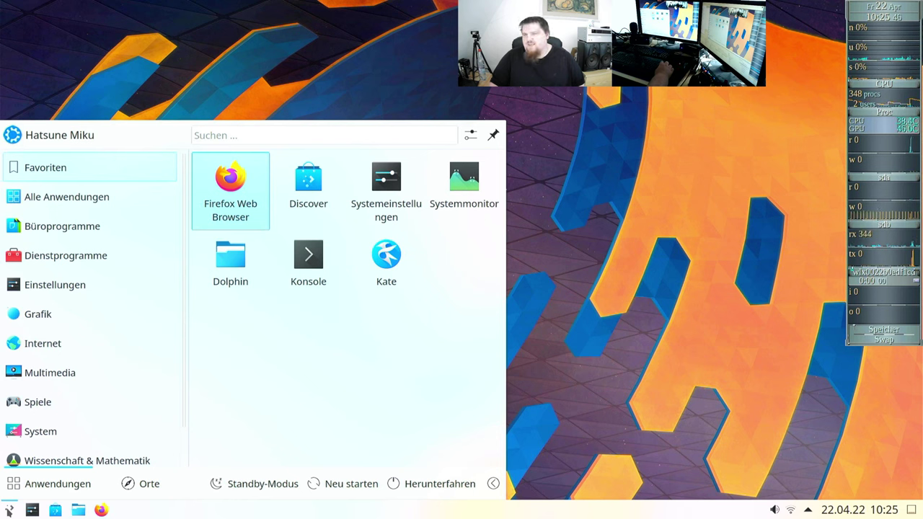
click(706, 300)
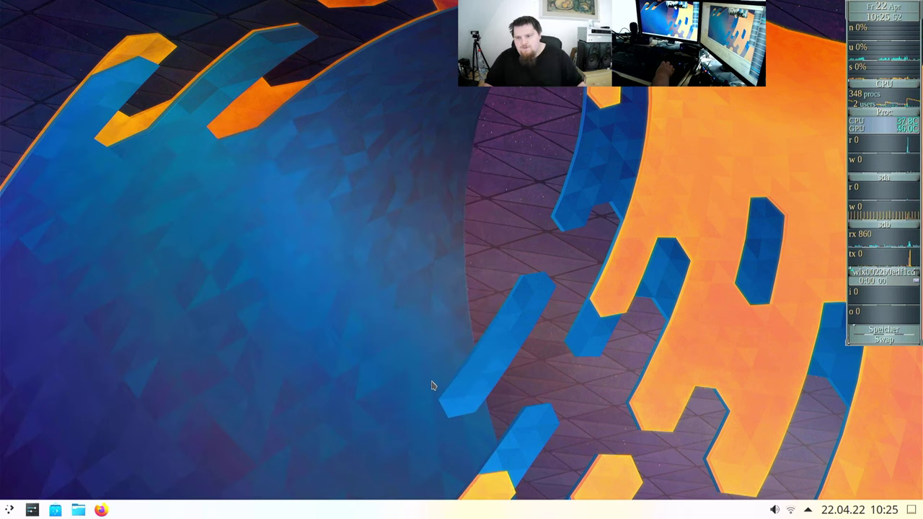
click(9, 509)
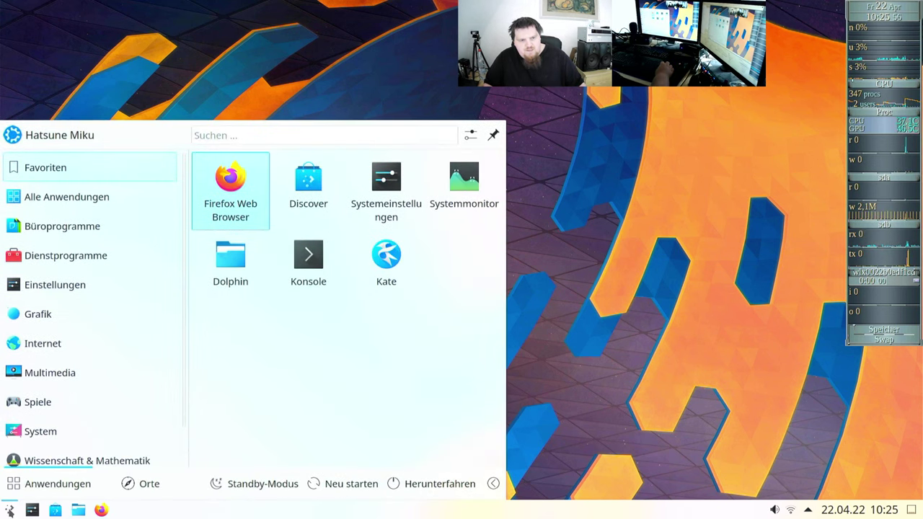
Reopen the launcher on the Spiele category listing KMahjongg, KMines, KPatience, KSudoku and Minetest.
click(566, 404)
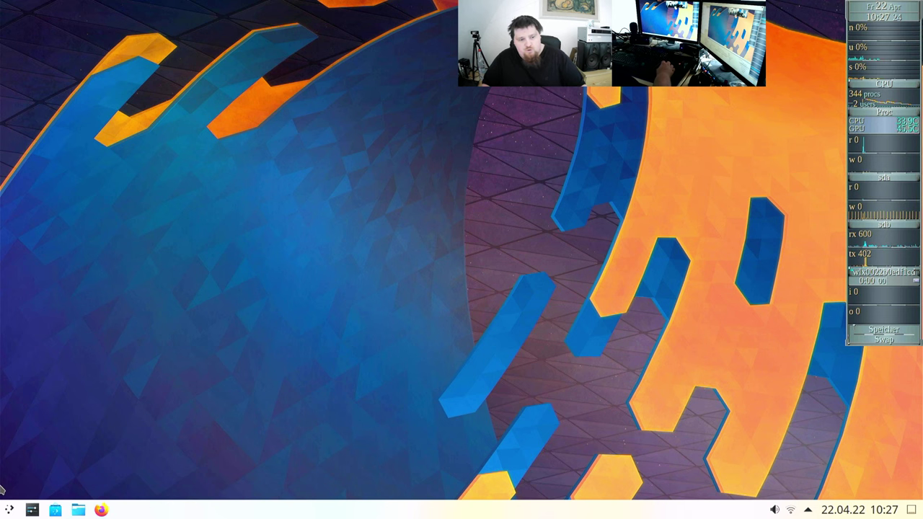
click(9, 510)
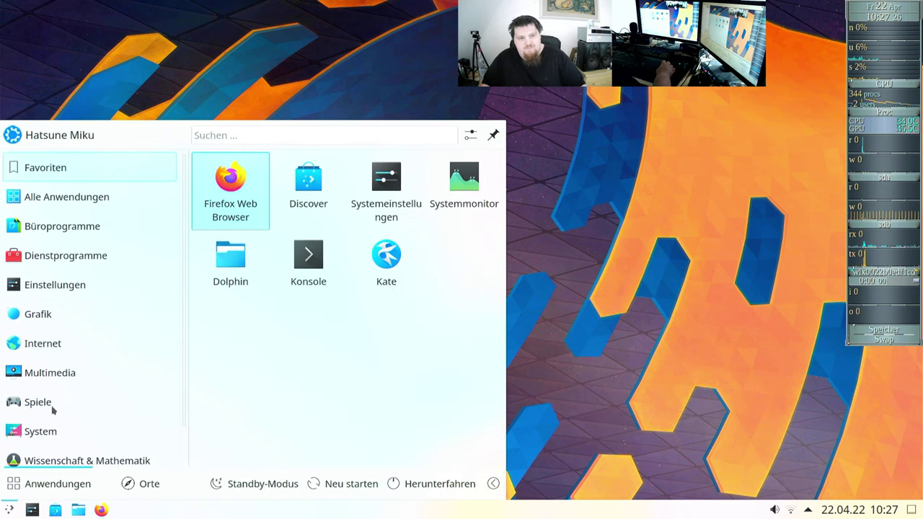
mouse_move(64, 402)
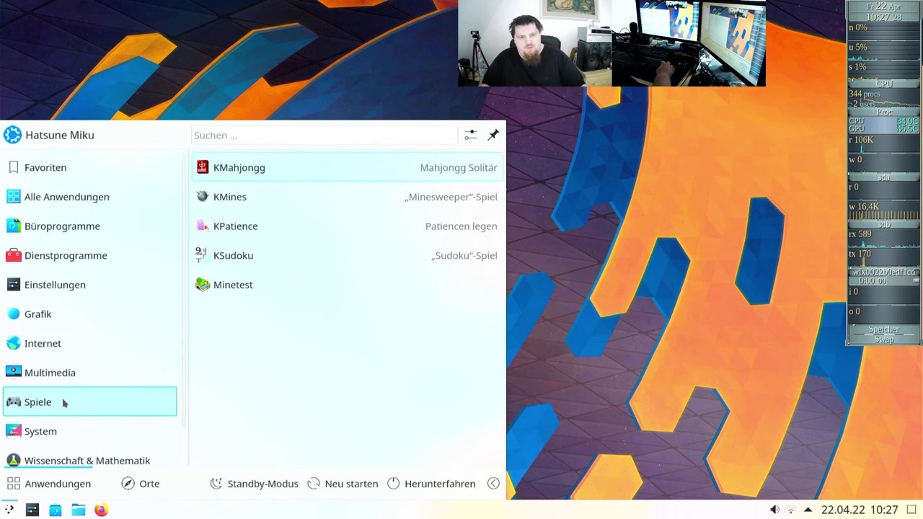
Launch Minetest, host the existing world, and walk up the stone shaft onto the night-time grass.
click(273, 296)
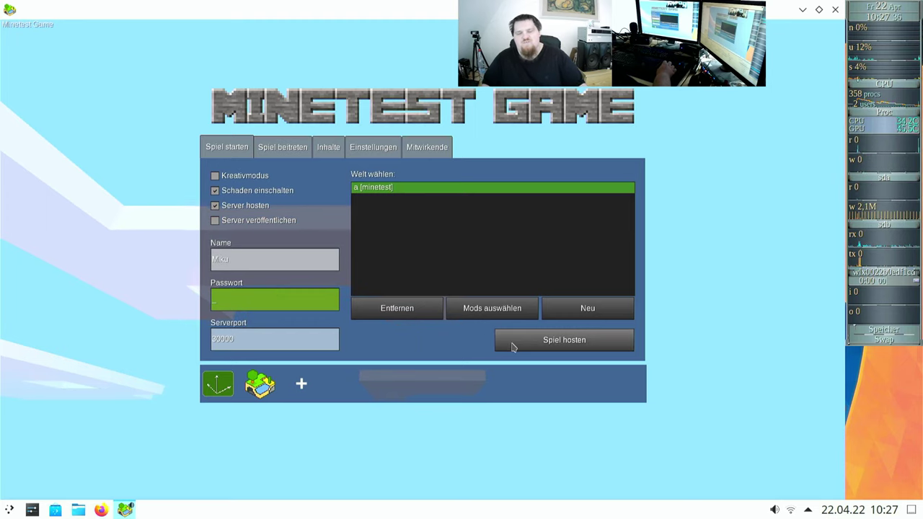
click(512, 348)
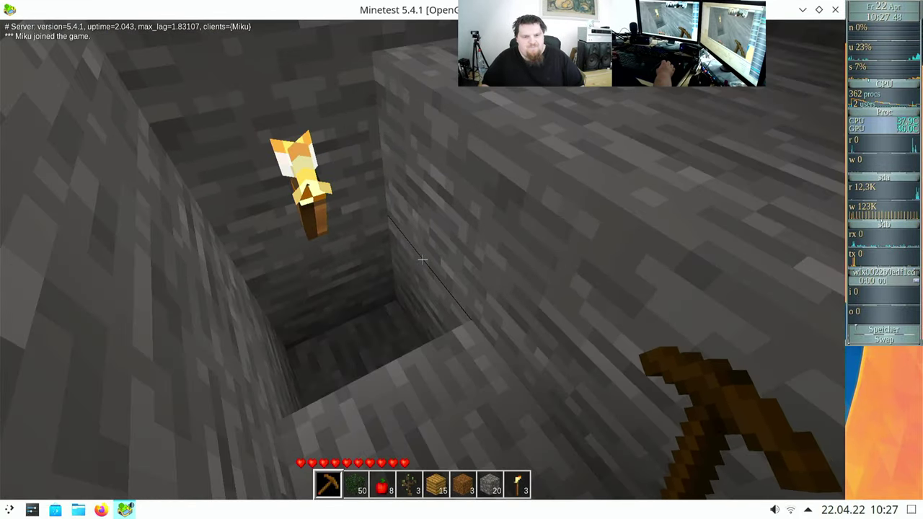
key(w)
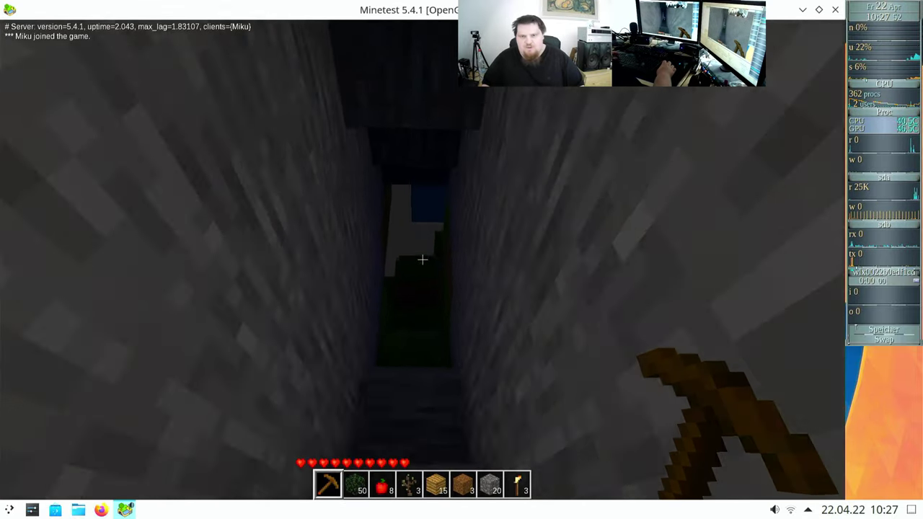
key(w)
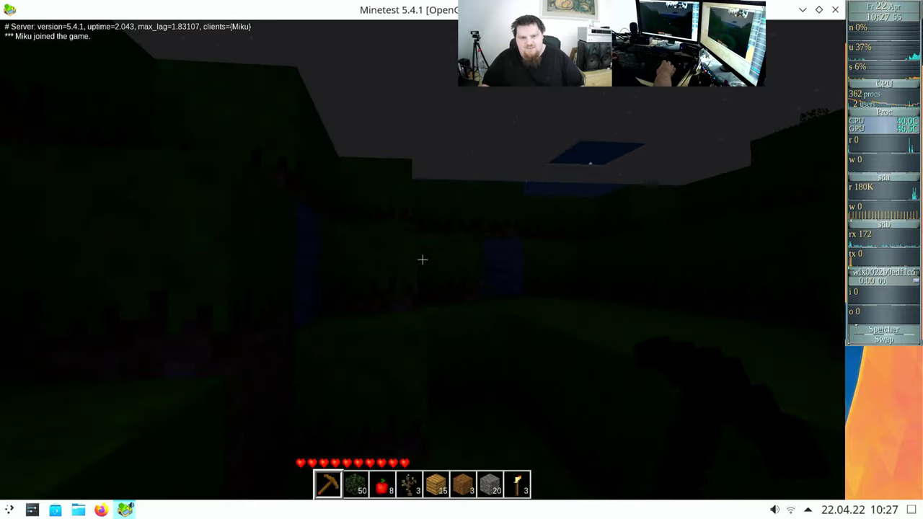
key(w)
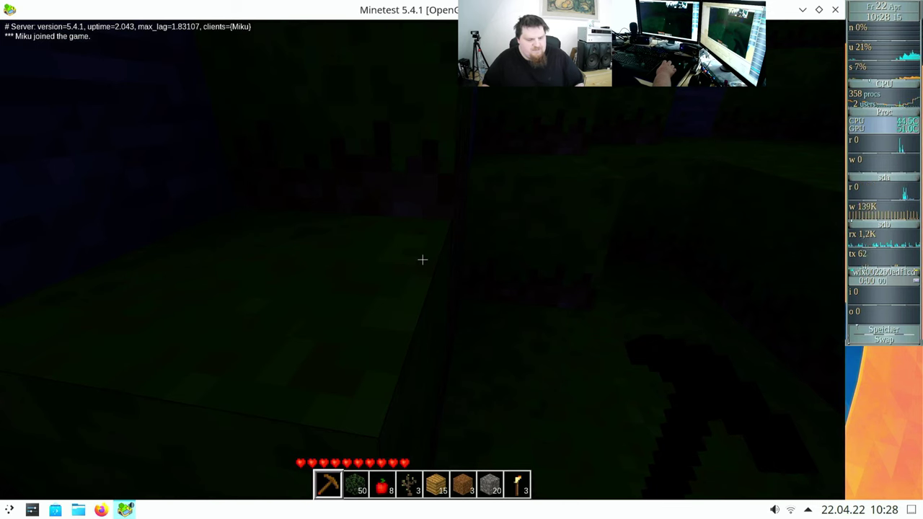
Run glxgears in a new Konsole, confirm about 60 FPS, stop it and close the gears window.
key(ctrl+alt+t)
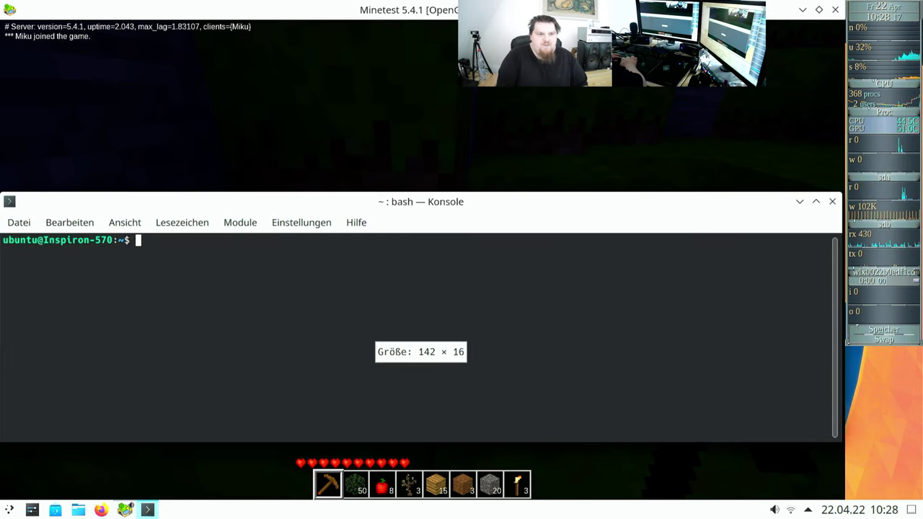
text(glxgea)
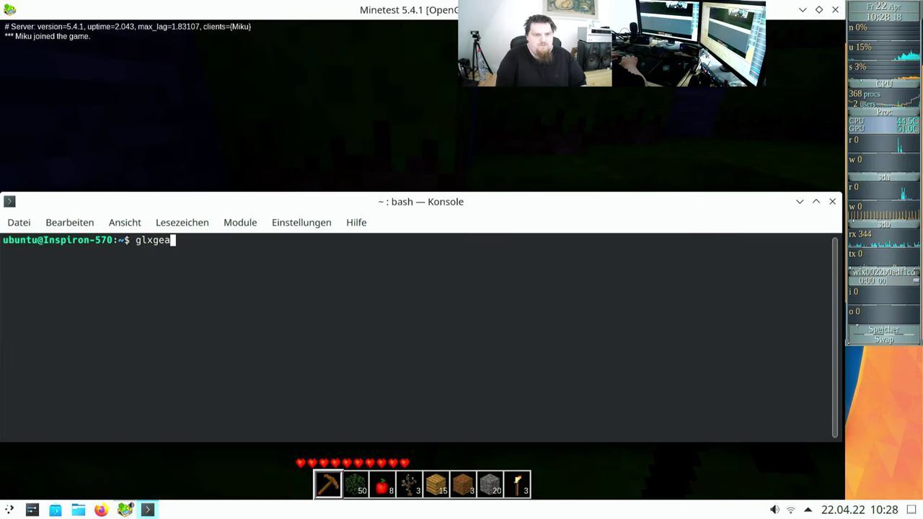
text(rs)
key(Return)
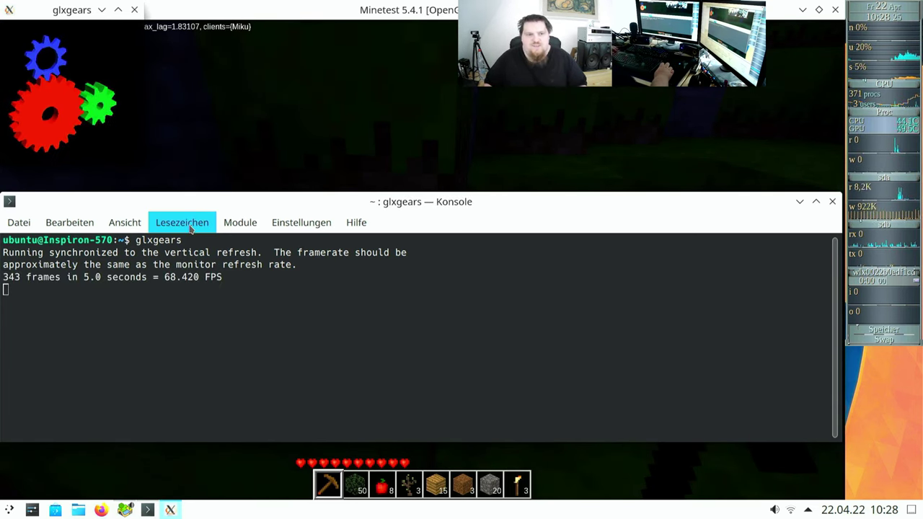
drag(86, 15, 650, 191)
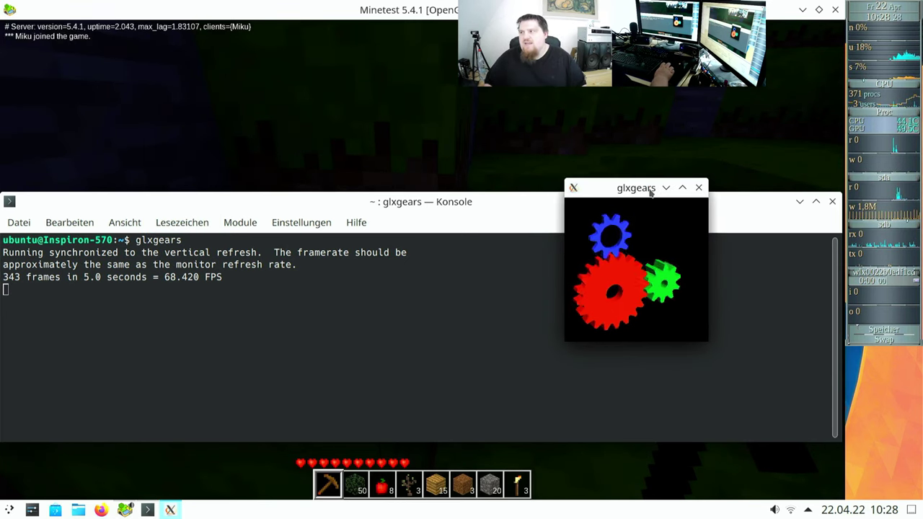
click(356, 311)
key(ctrl+c)
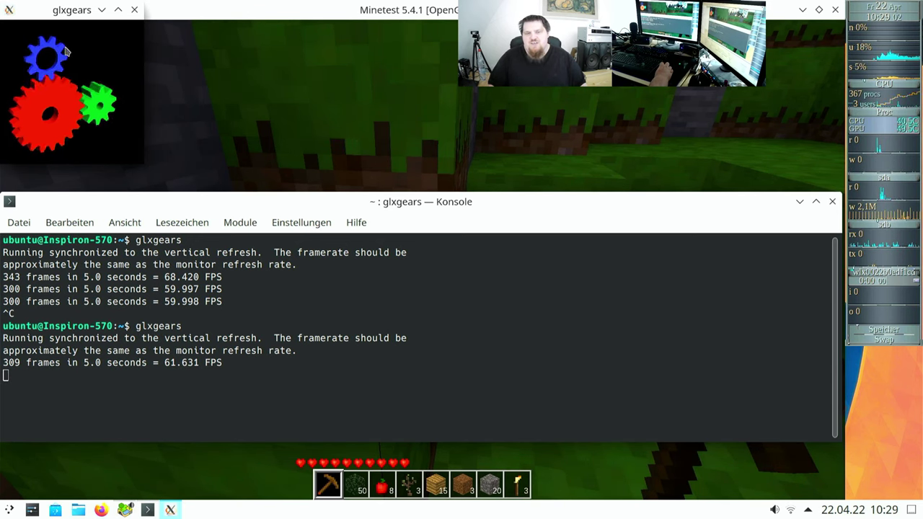
click(134, 10)
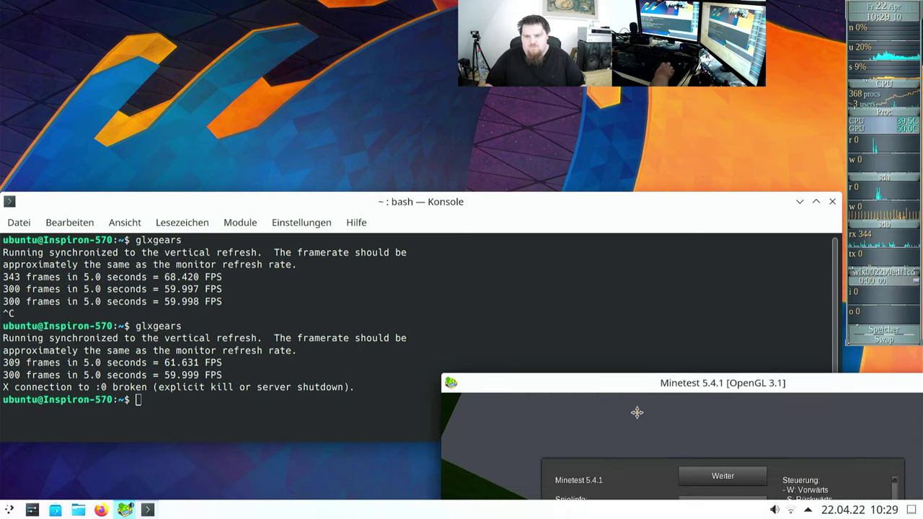
Return to Minetest's pause menu, nudge its window lower, and quit with Programm beenden.
key(Escape)
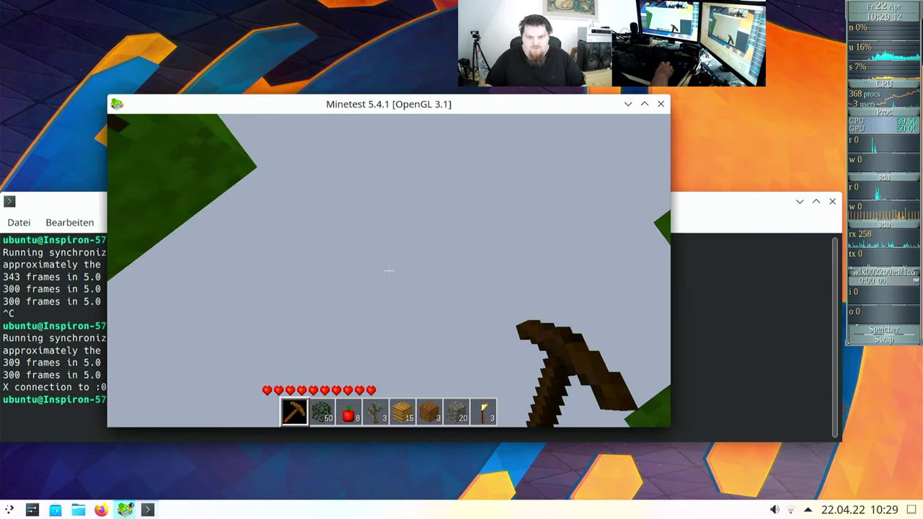
key(Escape)
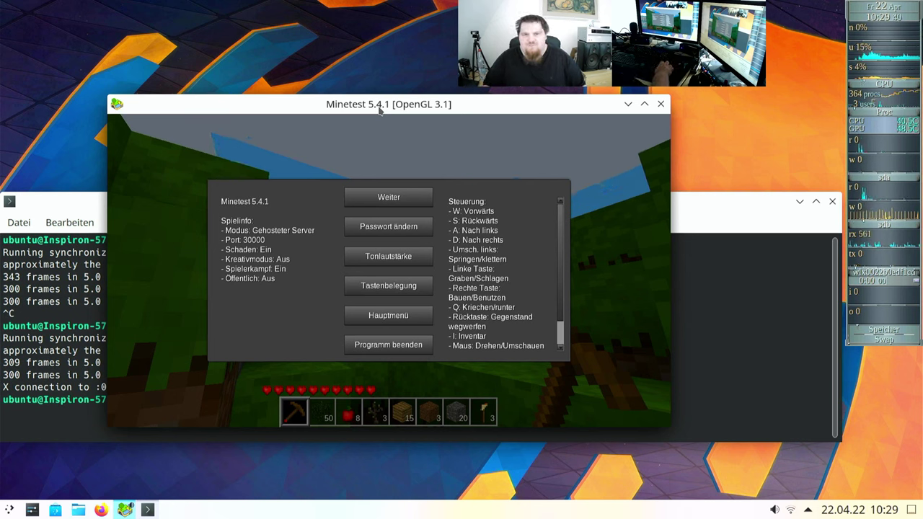
drag(379, 109, 387, 138)
click(382, 368)
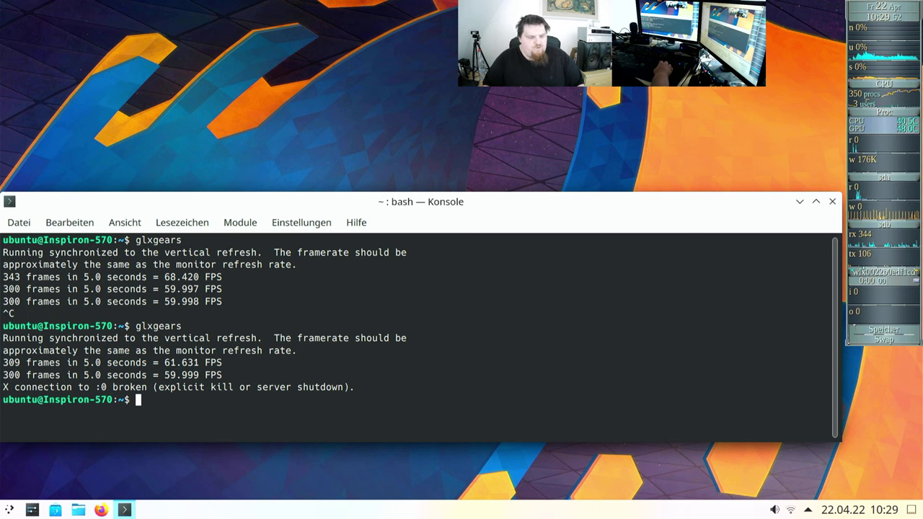
key(ctrl+d)
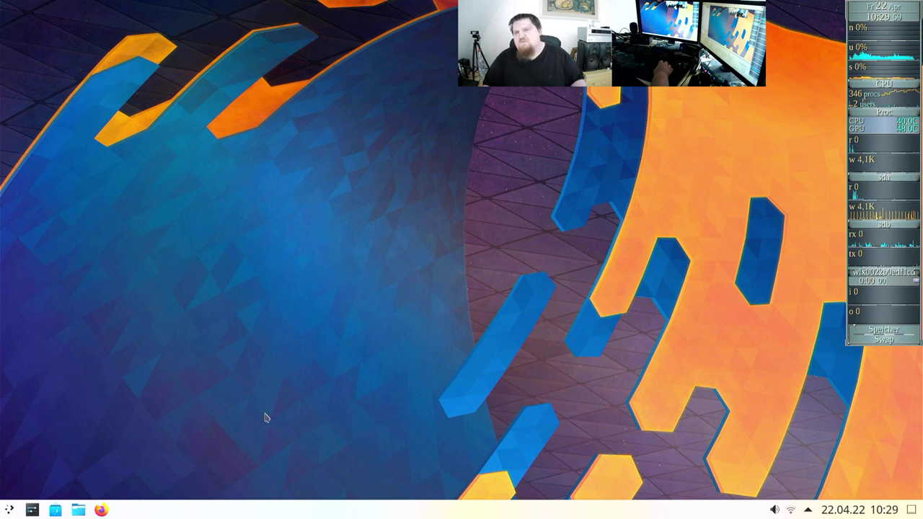
click(85, 509)
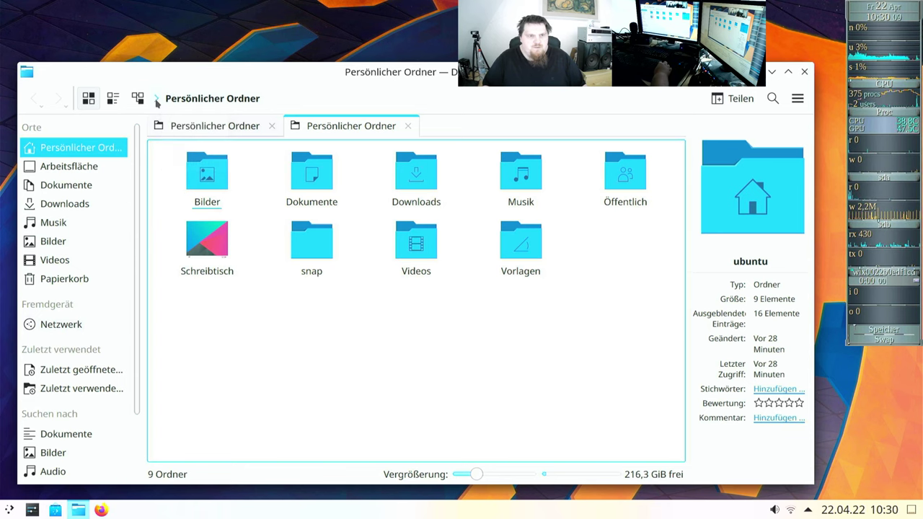
click(157, 103)
click(170, 124)
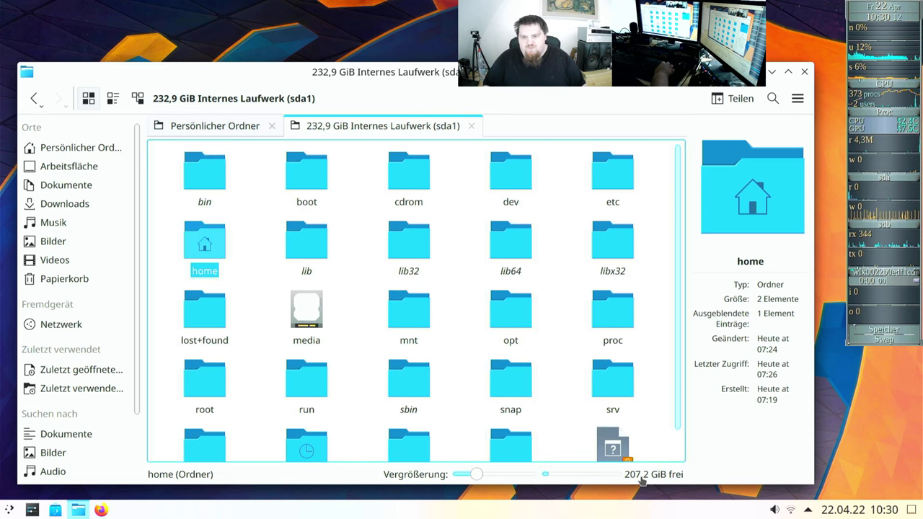
click(105, 154)
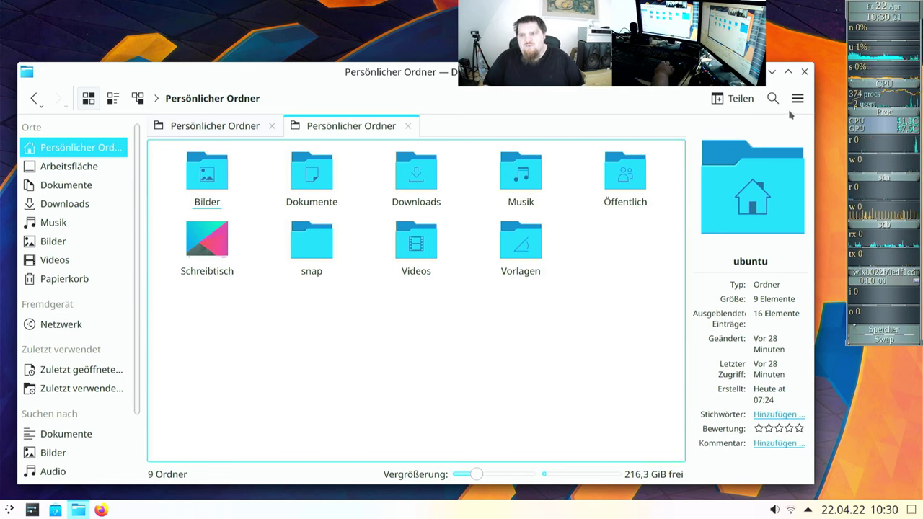
click(803, 72)
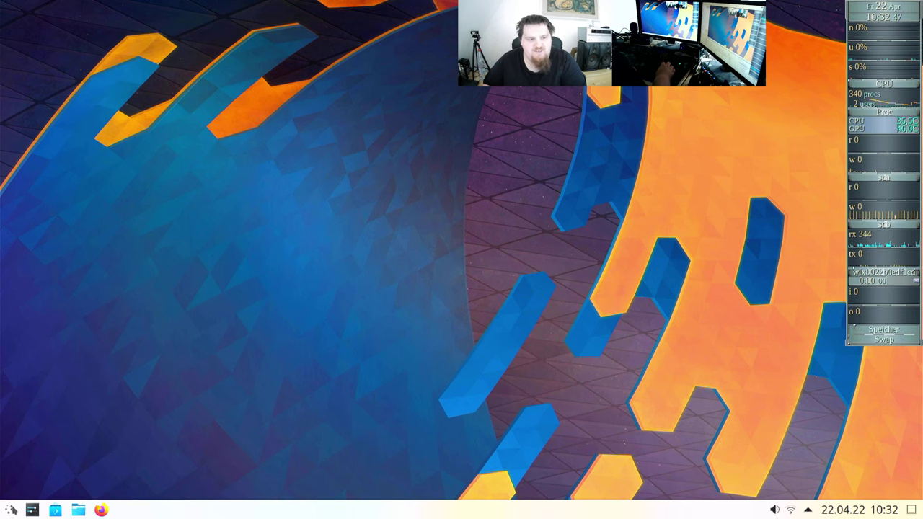
Search the launcher for 'scree' and open the Anzeige-Einrichtung display settings.
click(12, 509)
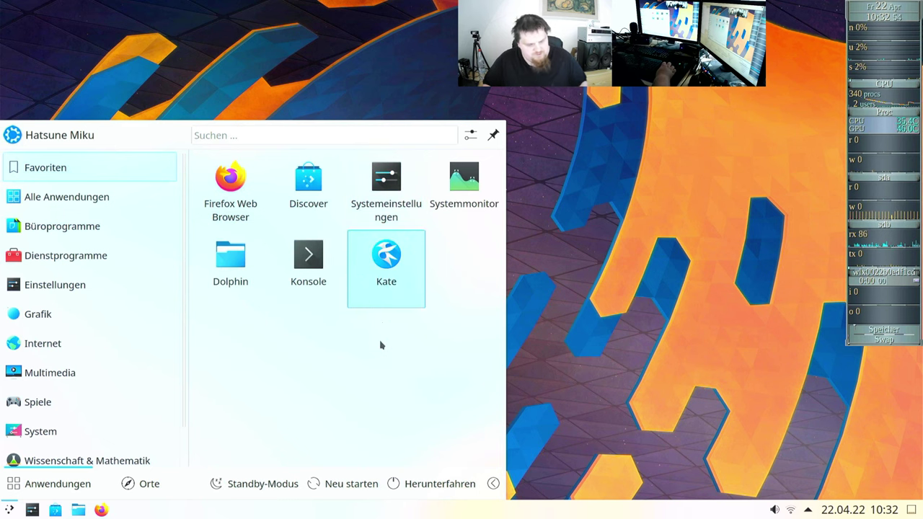
text(scree)
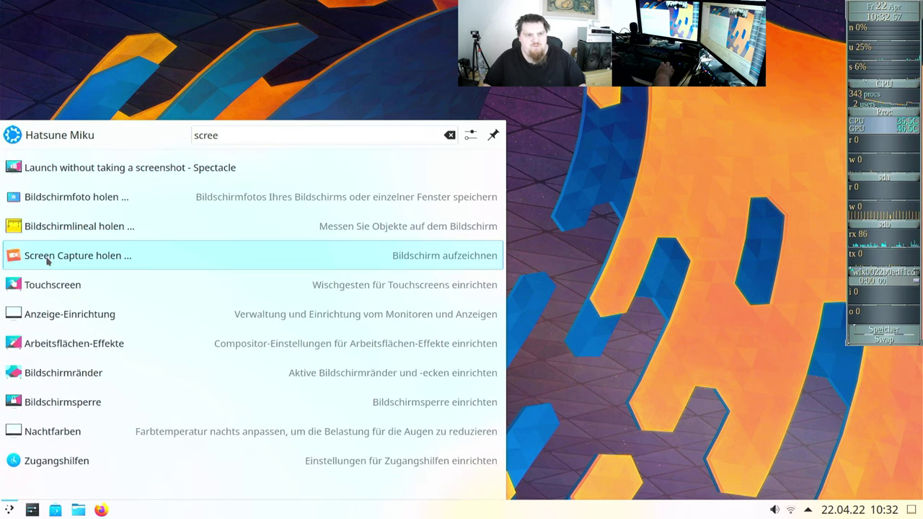
click(75, 310)
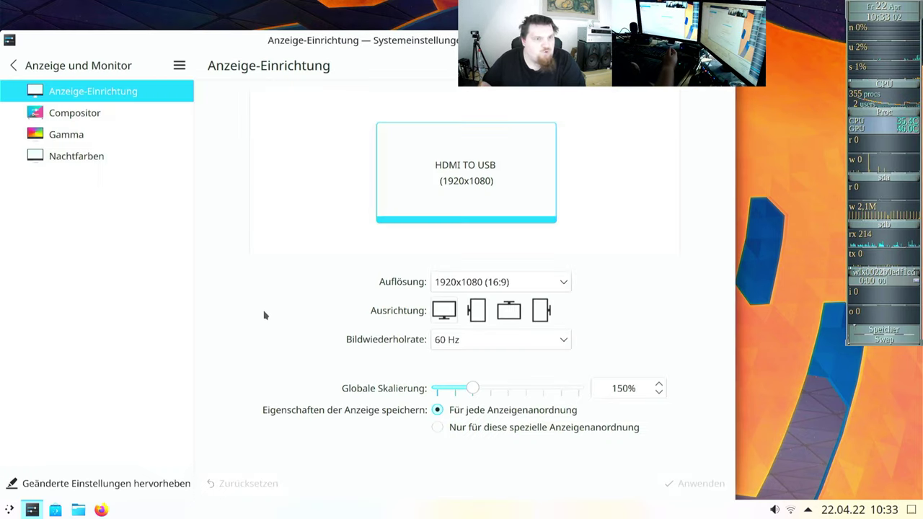
Change Globale Skalierung from 150% to 100%, leaving the resolution unchanged, and apply it.
click(452, 285)
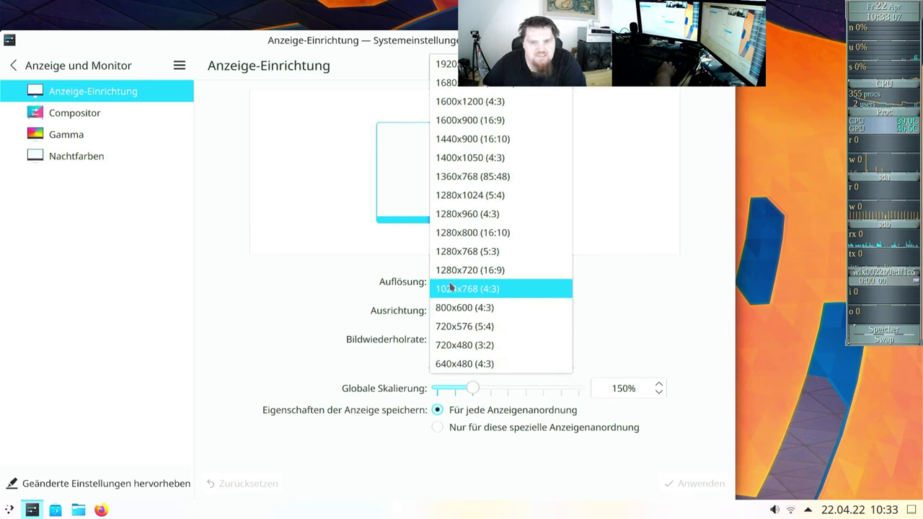
click(261, 333)
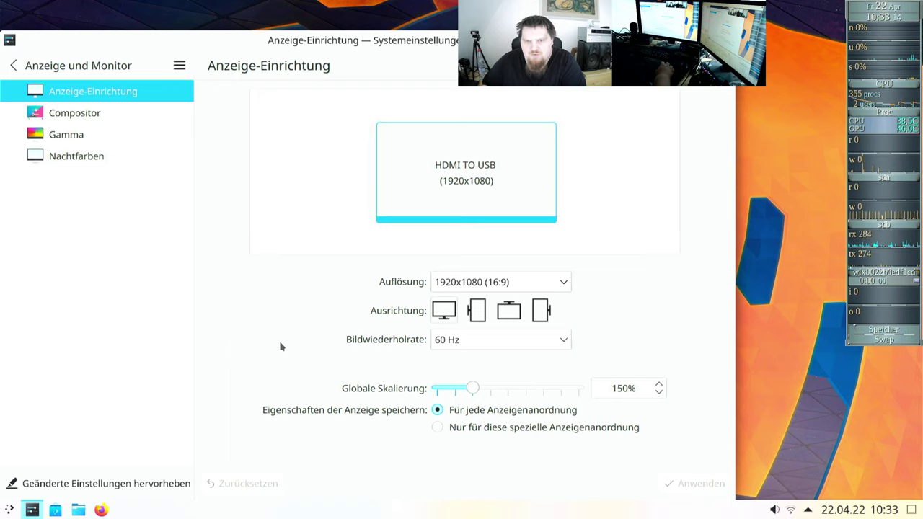
click(613, 387)
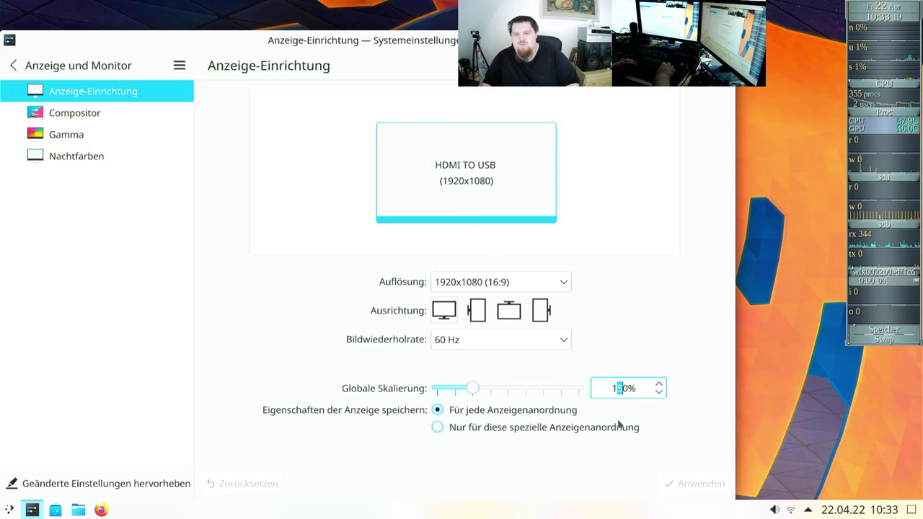
text(0)
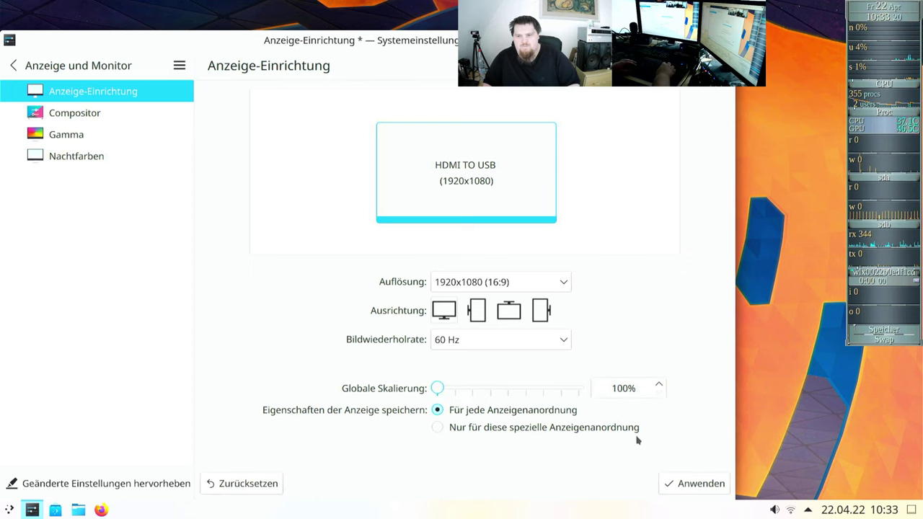
click(669, 484)
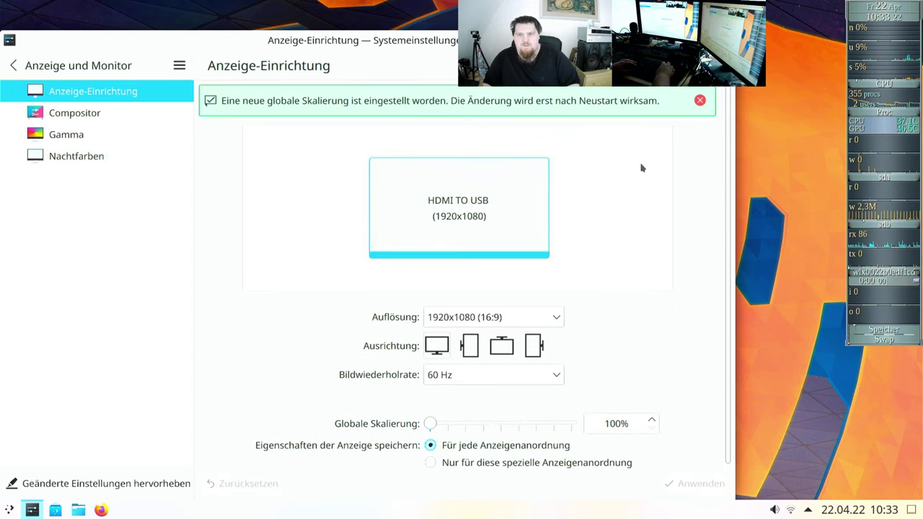
Log out of the Plasma session with the launcher's Abmelden option and confirm with OK.
click(10, 509)
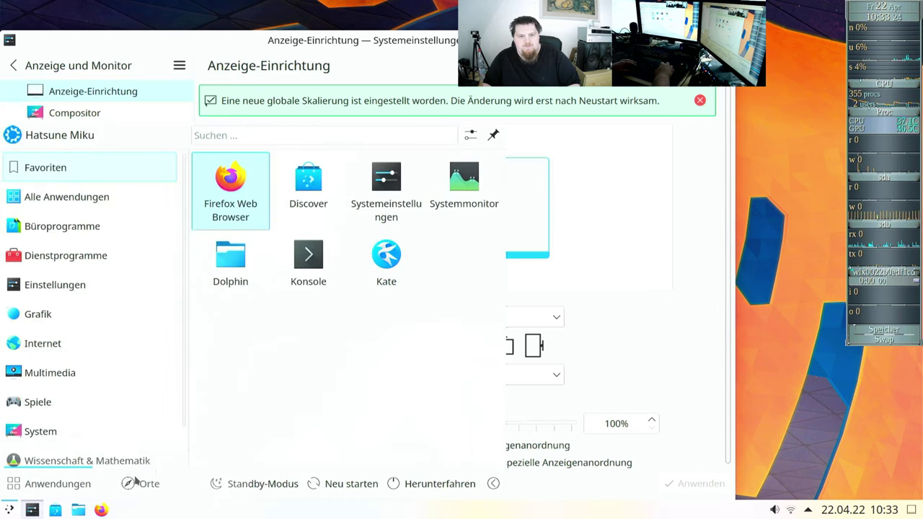
click(493, 483)
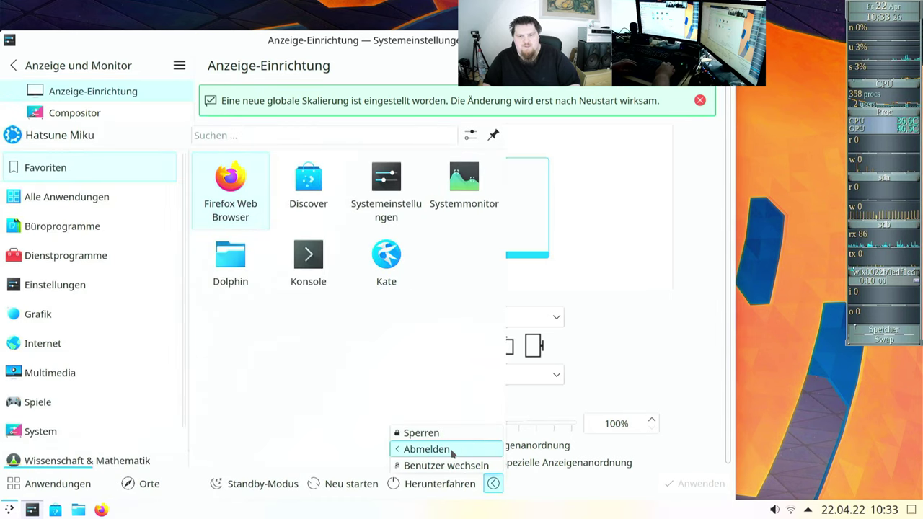
click(452, 450)
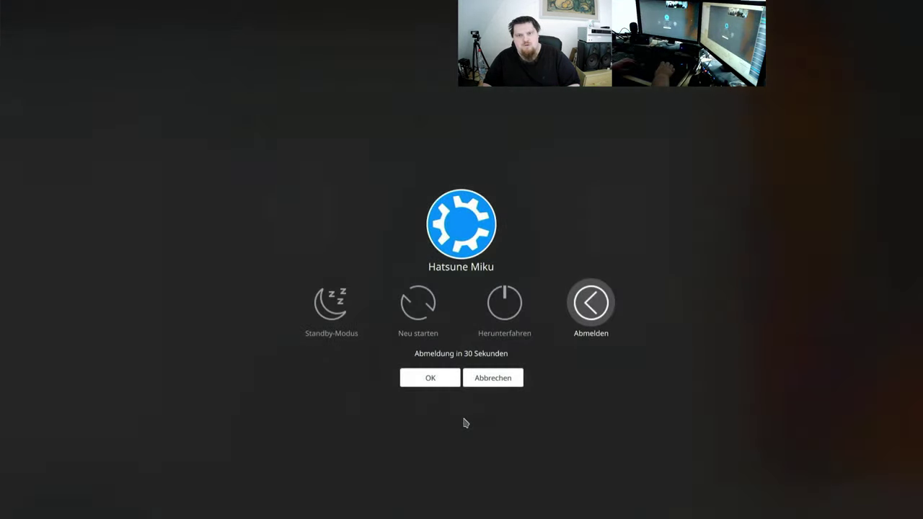
click(454, 382)
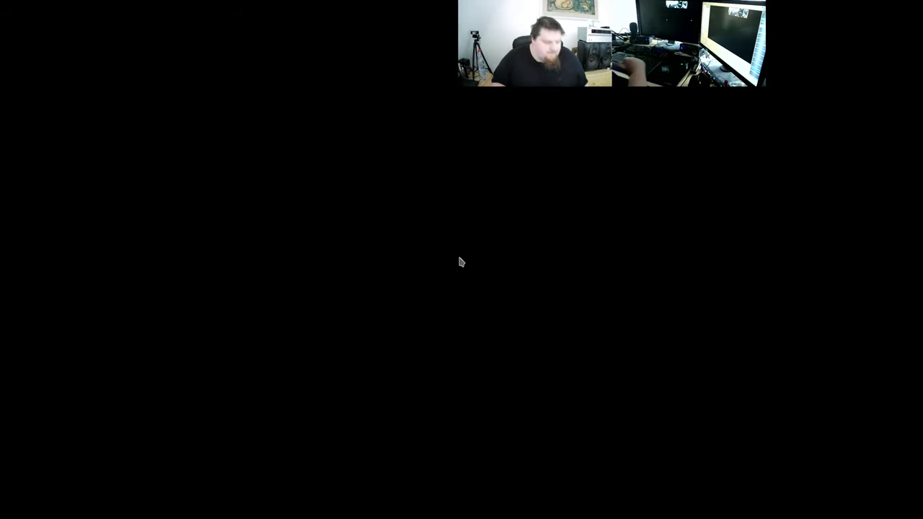
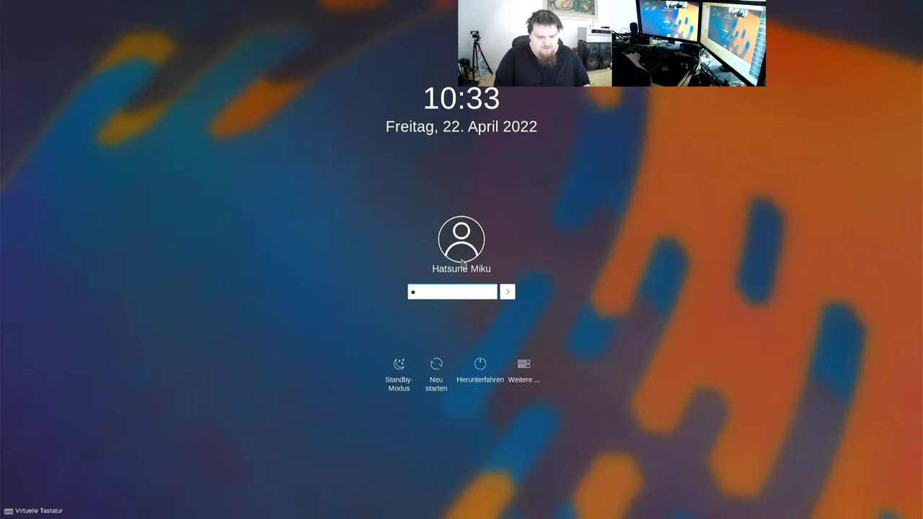
Enter the account password at the SDDM login screen to sign back in.
key(Return)
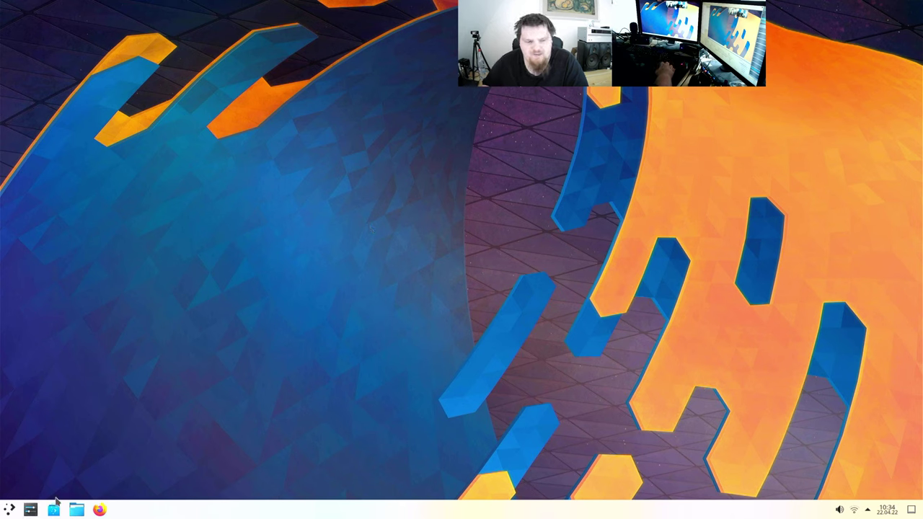
Open Dolphin on the home folder, widen it to check 100% scaling, close it, and open the launcher.
click(78, 513)
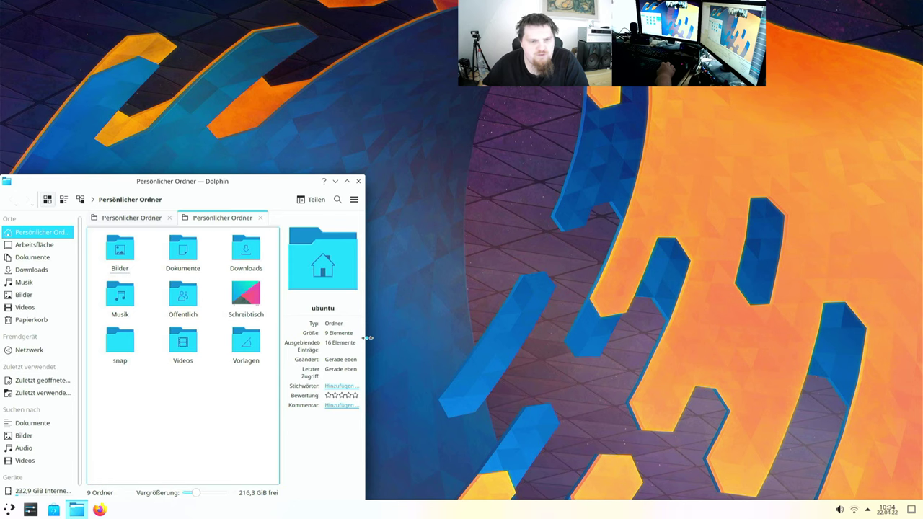
drag(365, 336, 540, 330)
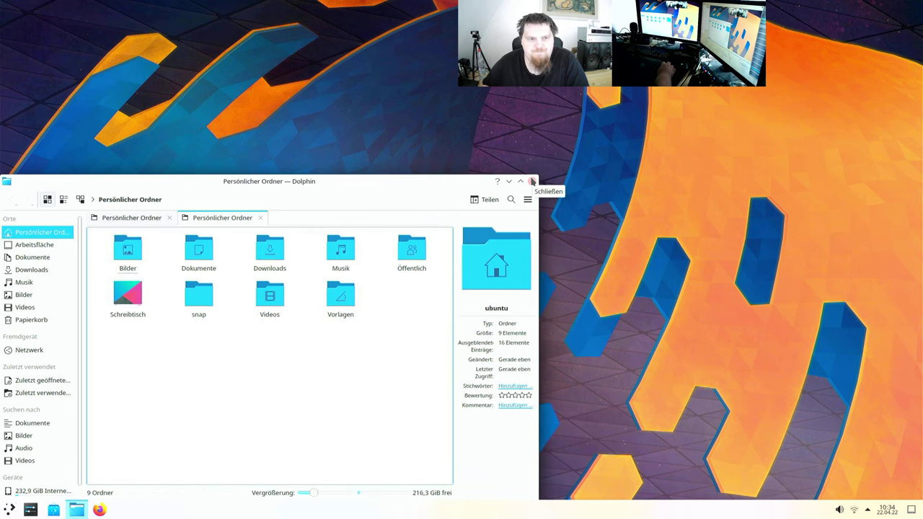
click(532, 181)
click(11, 509)
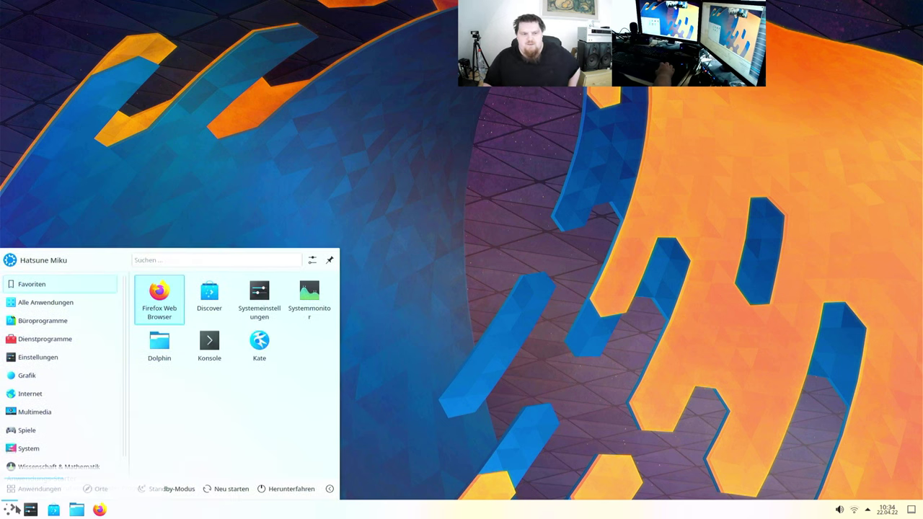